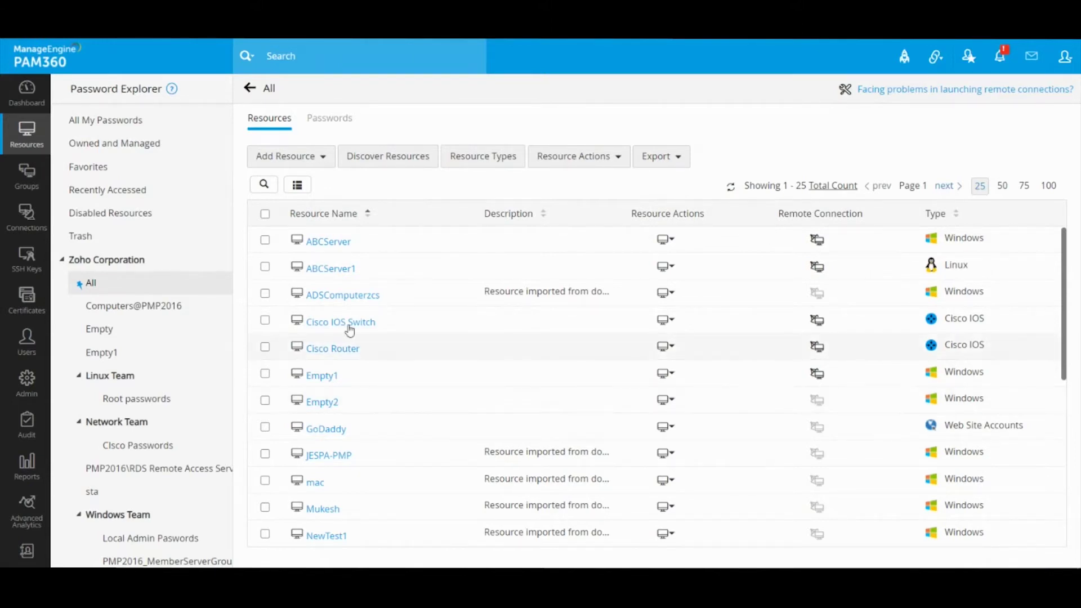
# Visit Discover Resources, then return to the resource list and open PMP-WIN10's account details
pyautogui.click(399, 163)
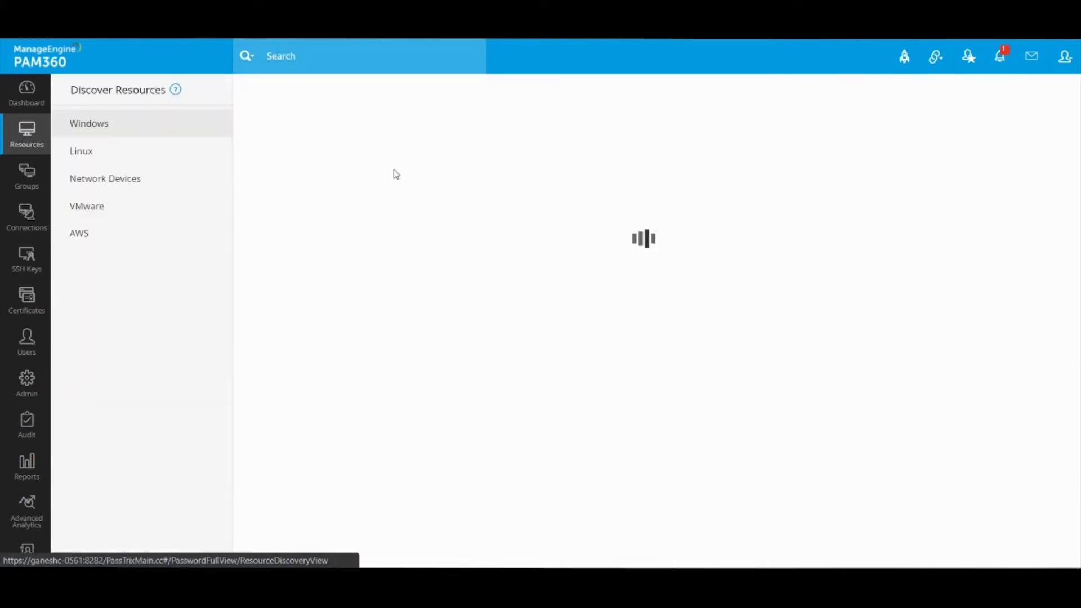
pyautogui.click(27, 133)
pyautogui.scroll(-2, 447, 299)
pyautogui.doubleClick(420, 333)
pyautogui.moveTo(421, 333); pyautogui.dragTo(422, 514)
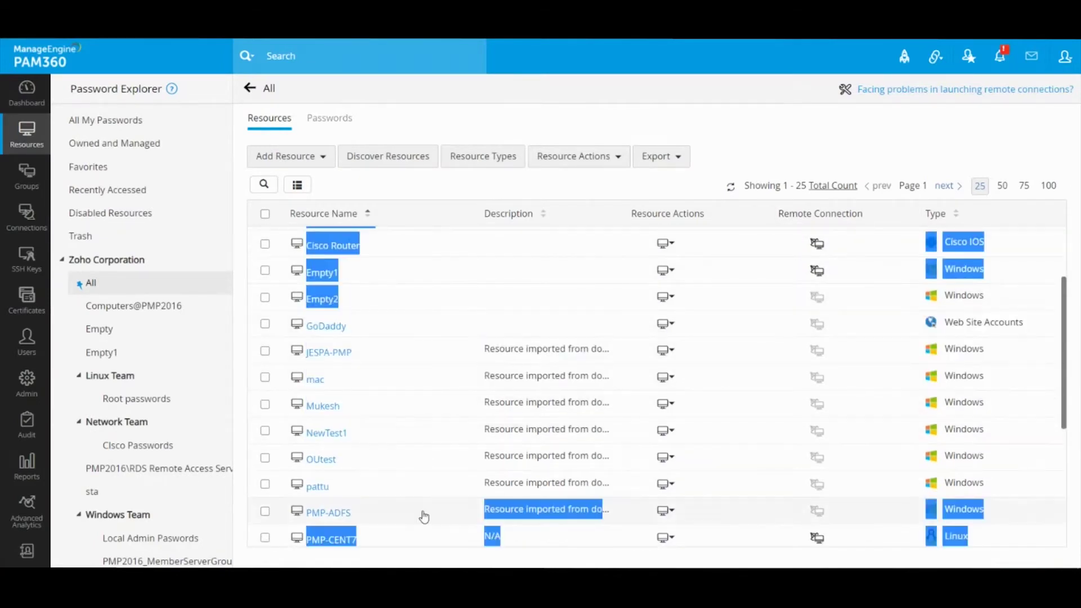
pyautogui.click(466, 191)
pyautogui.scroll(-3, 417, 441)
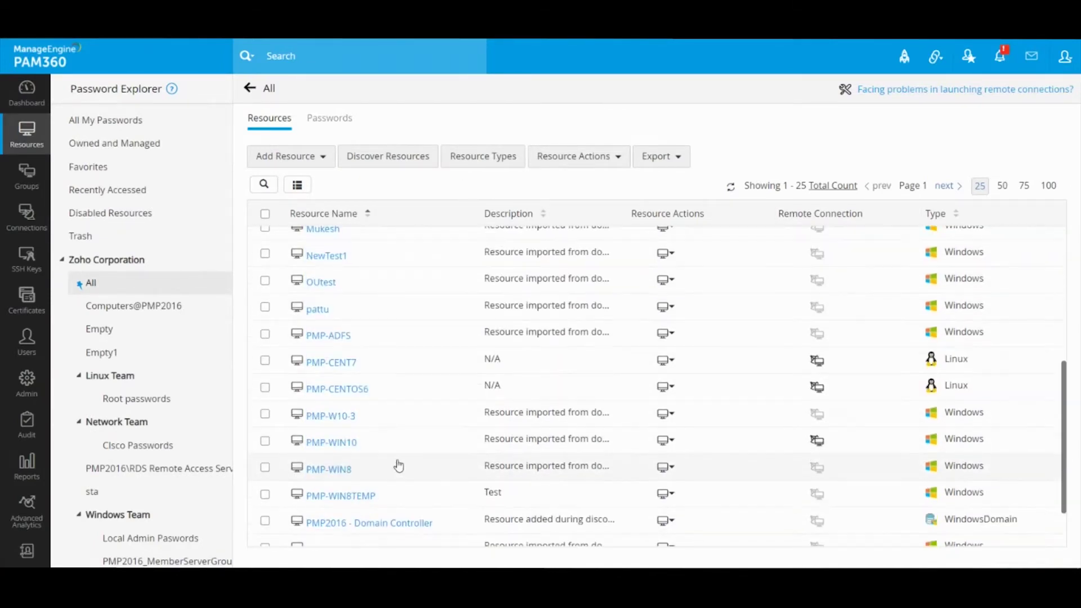
pyautogui.click(338, 441)
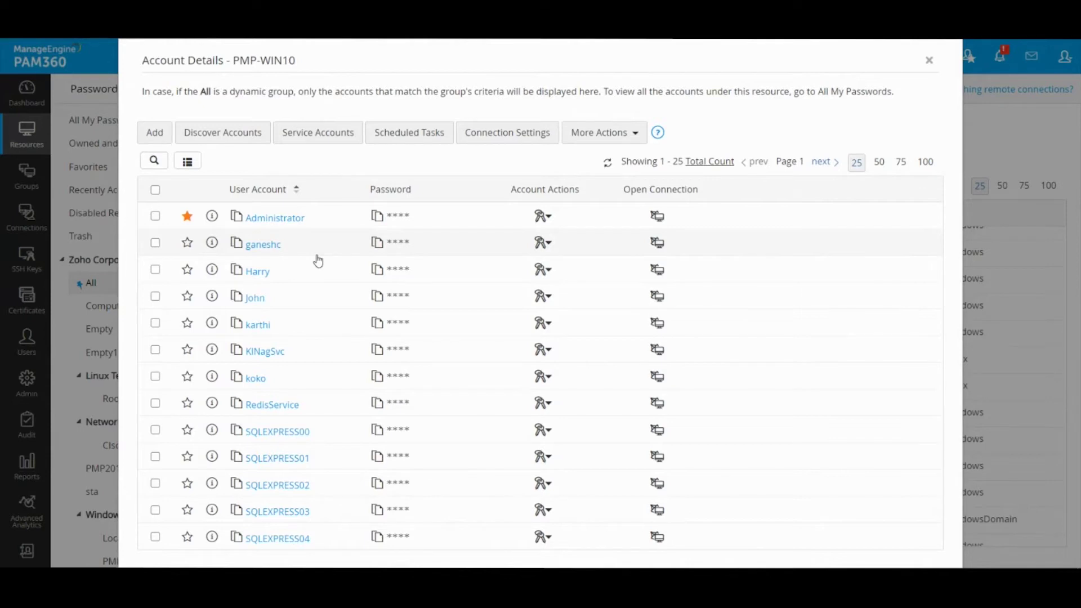
# Close PMP-WIN10's accounts, review PMP2016 - Domain Controller's three accounts, then close that window
pyautogui.click(928, 61)
pyautogui.scroll(-1, 561, 358)
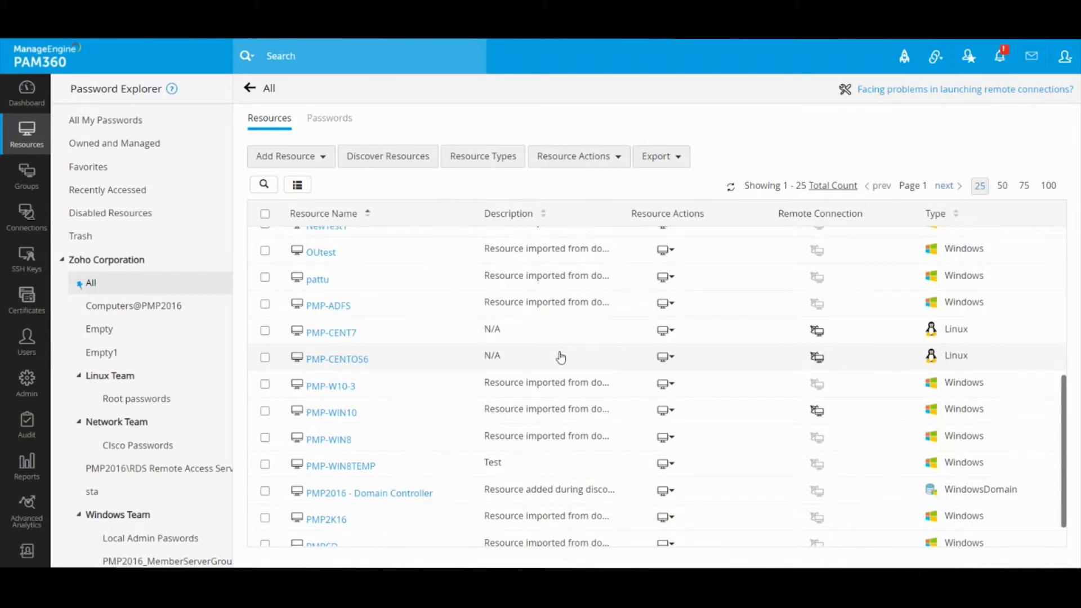
pyautogui.click(405, 497)
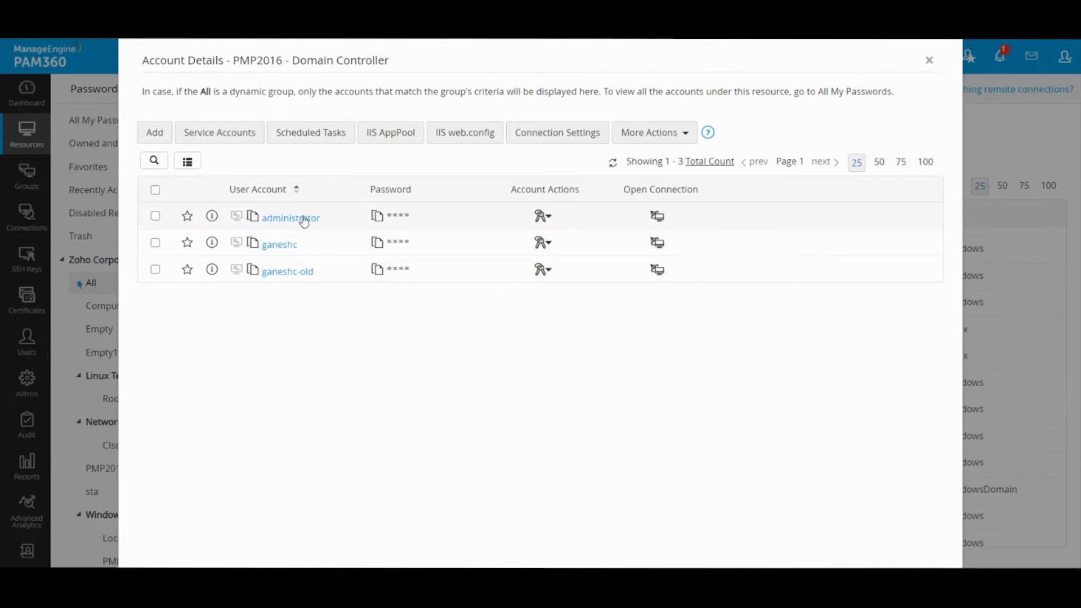
pyautogui.click(929, 61)
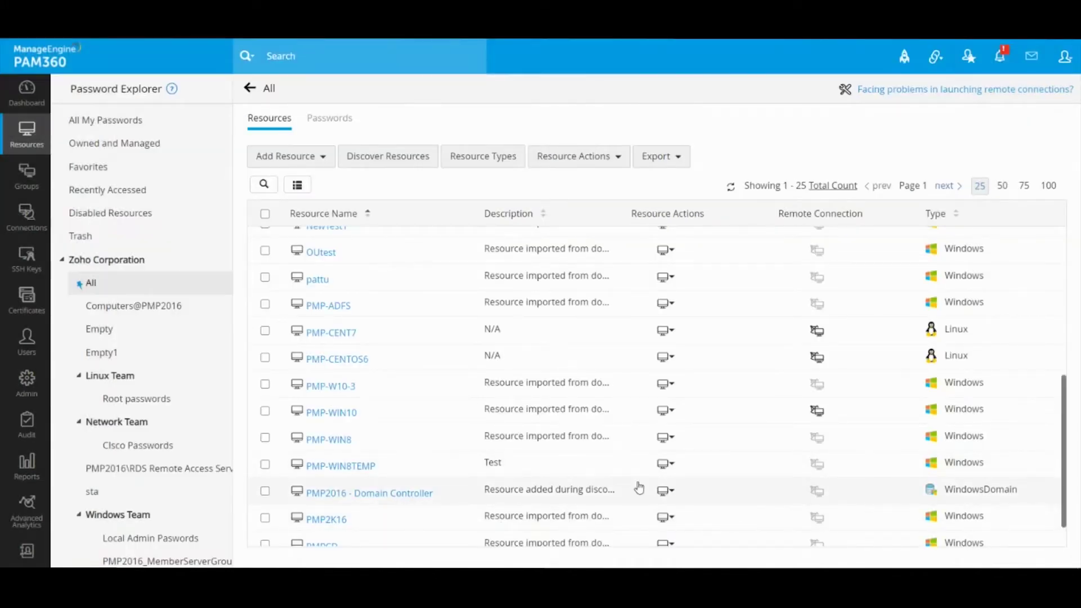
# Save remote password reset for PMP2016 - Domain Controller using Administrator as the administrator account
pyautogui.click(668, 492)
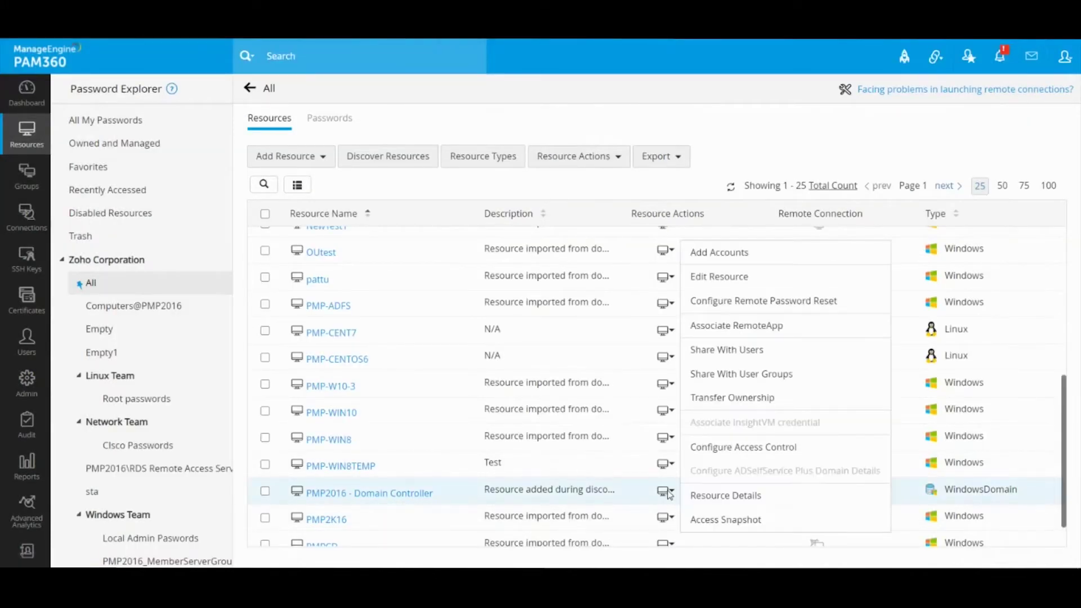
pyautogui.click(782, 301)
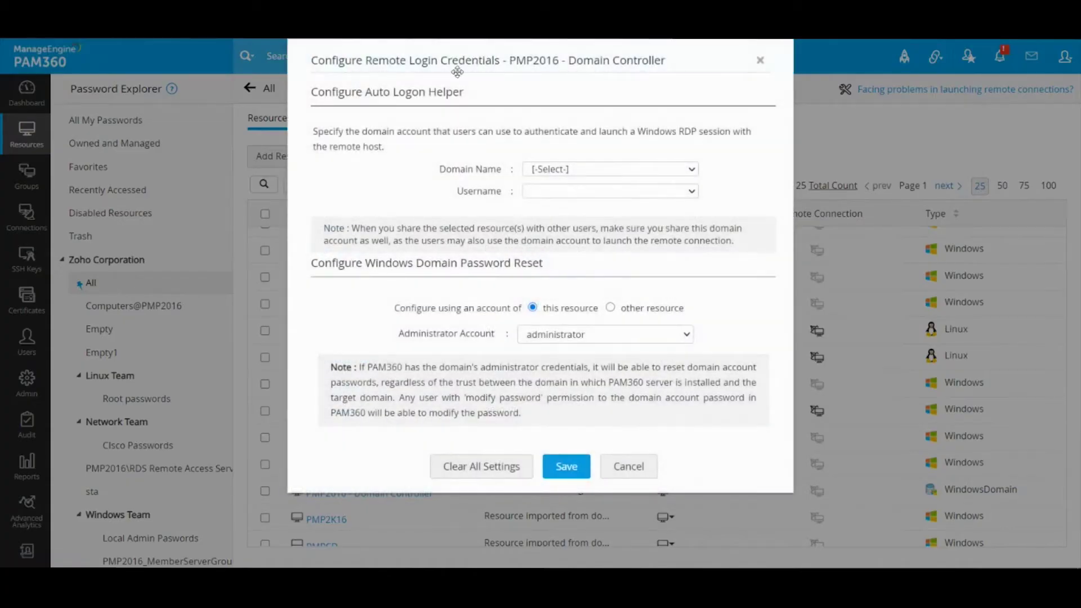
pyautogui.click(541, 339)
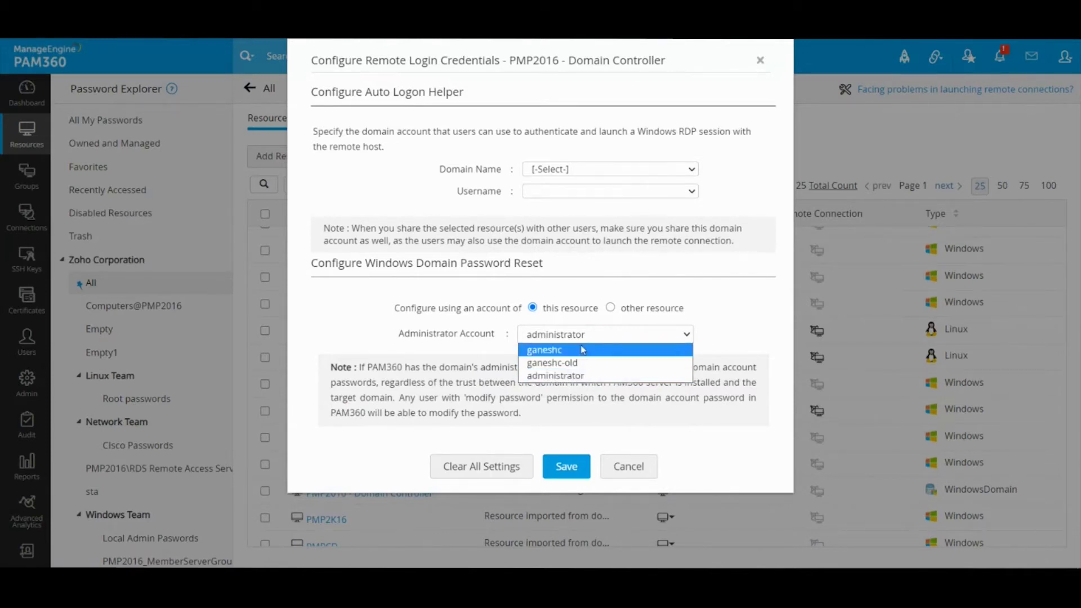
pyautogui.click(583, 377)
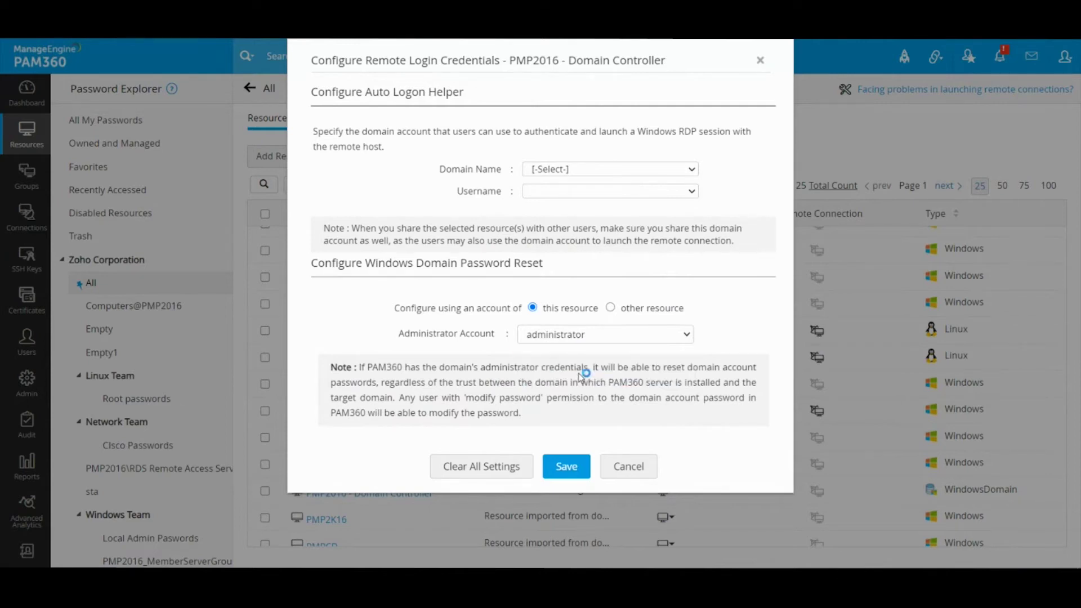
pyautogui.click(570, 467)
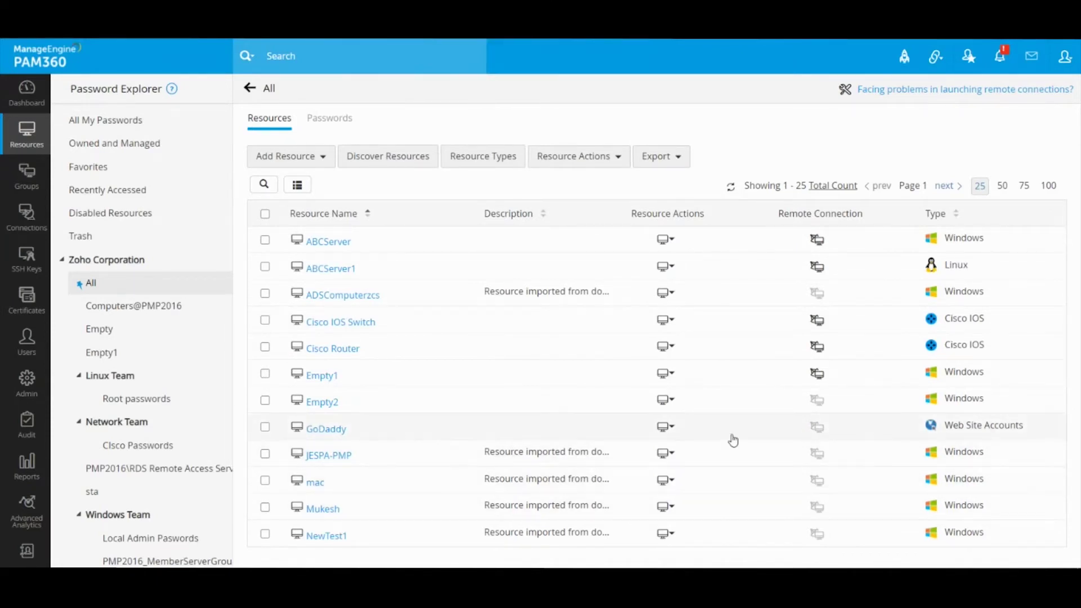
pyautogui.scroll(-3, 732, 437)
pyautogui.scroll(-5, 929, 392)
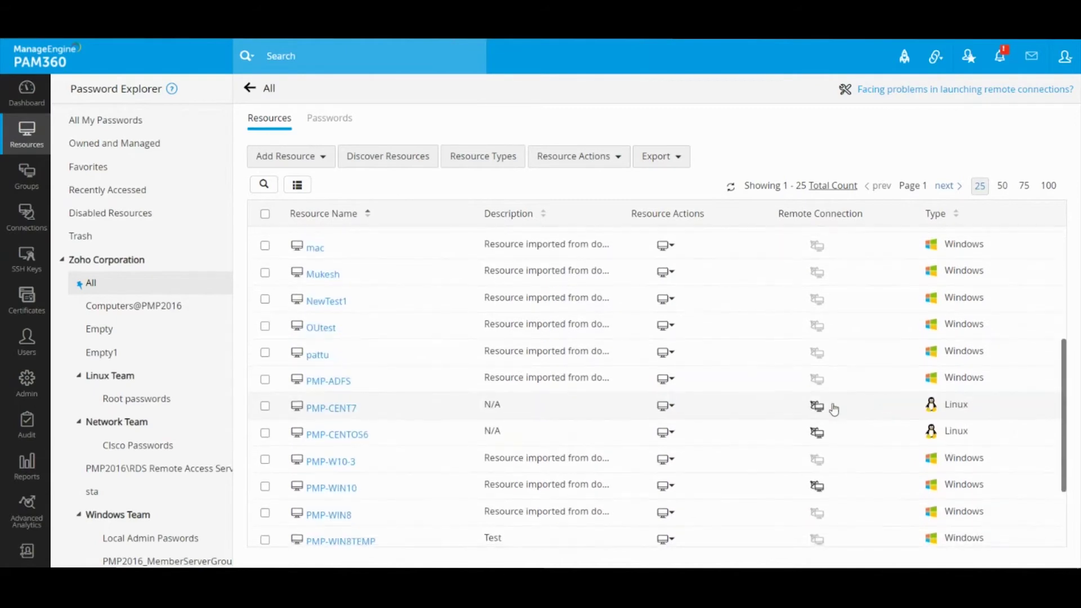
pyautogui.click(373, 461)
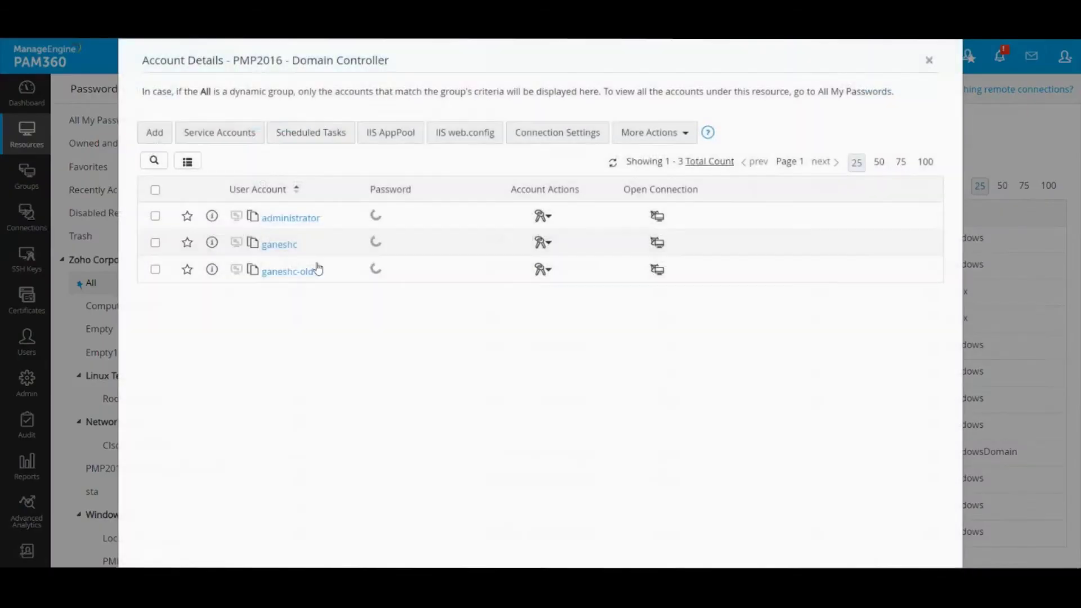
pyautogui.doubleClick(320, 275)
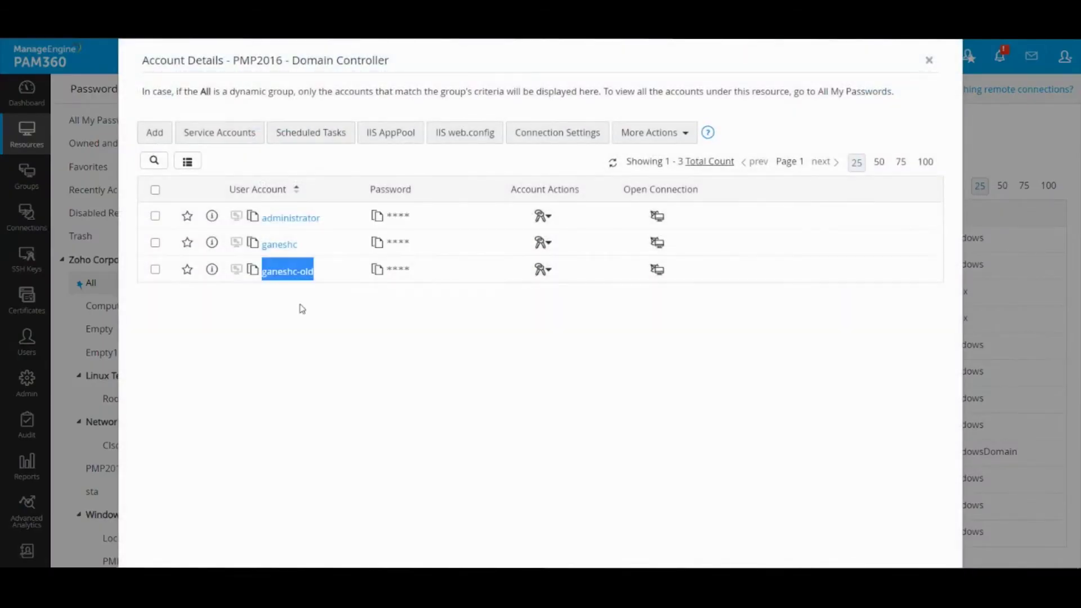
pyautogui.click(345, 294)
pyautogui.doubleClick(299, 249)
pyautogui.click(202, 316)
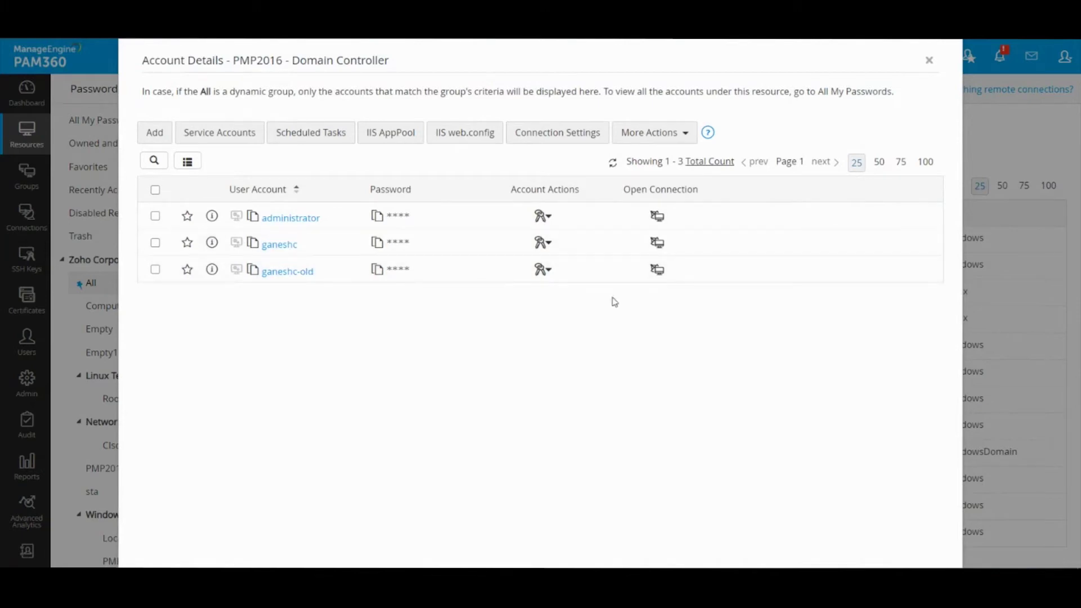
pyautogui.click(542, 270)
pyautogui.click(600, 282)
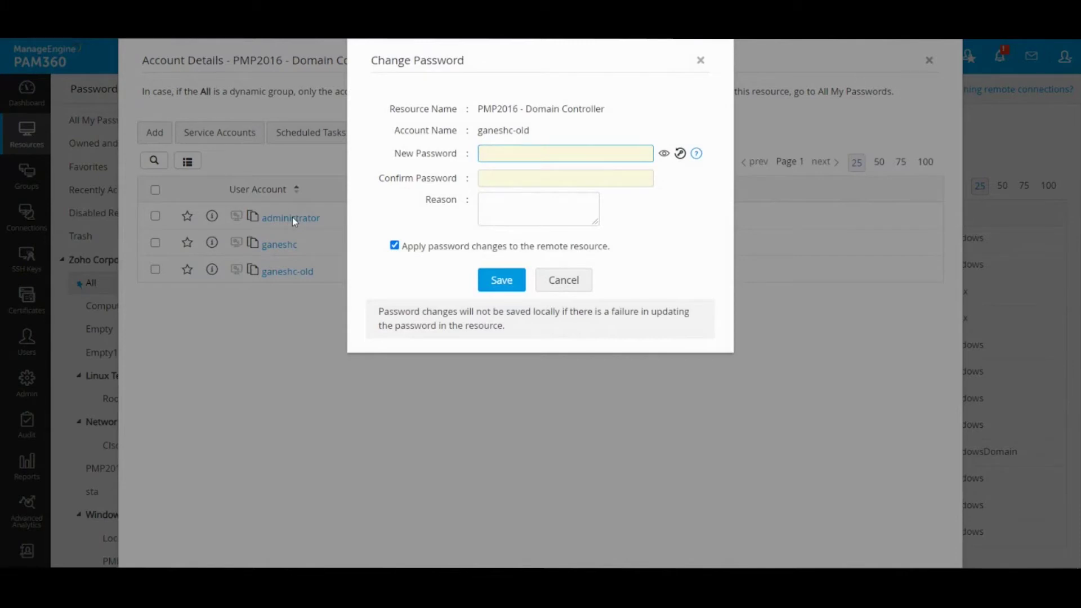
pyautogui.moveTo(479, 130); pyautogui.dragTo(548, 129)
pyautogui.click(562, 131)
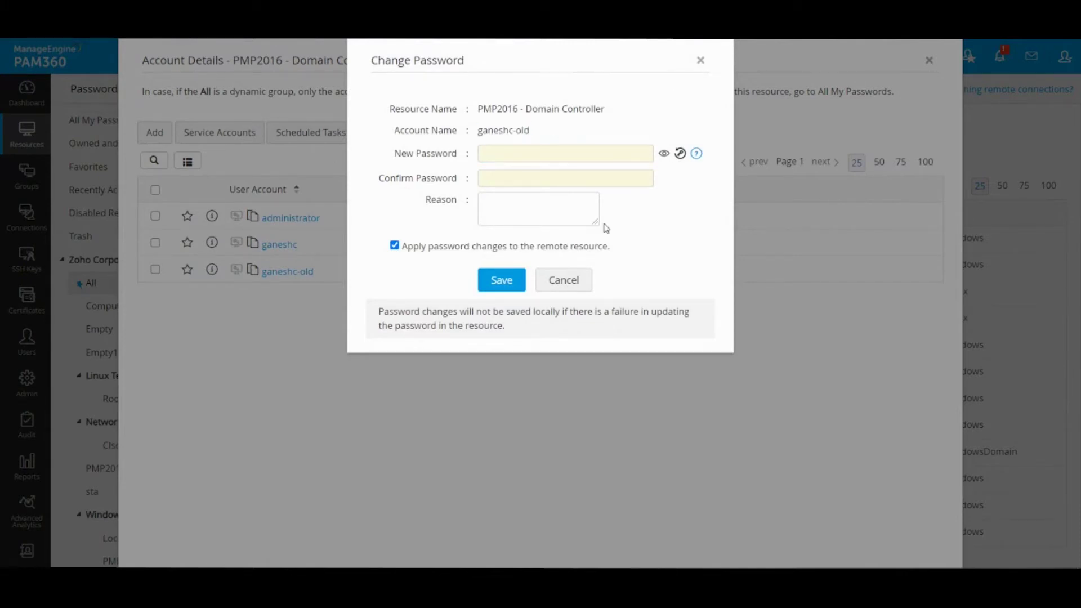
pyautogui.click(587, 287)
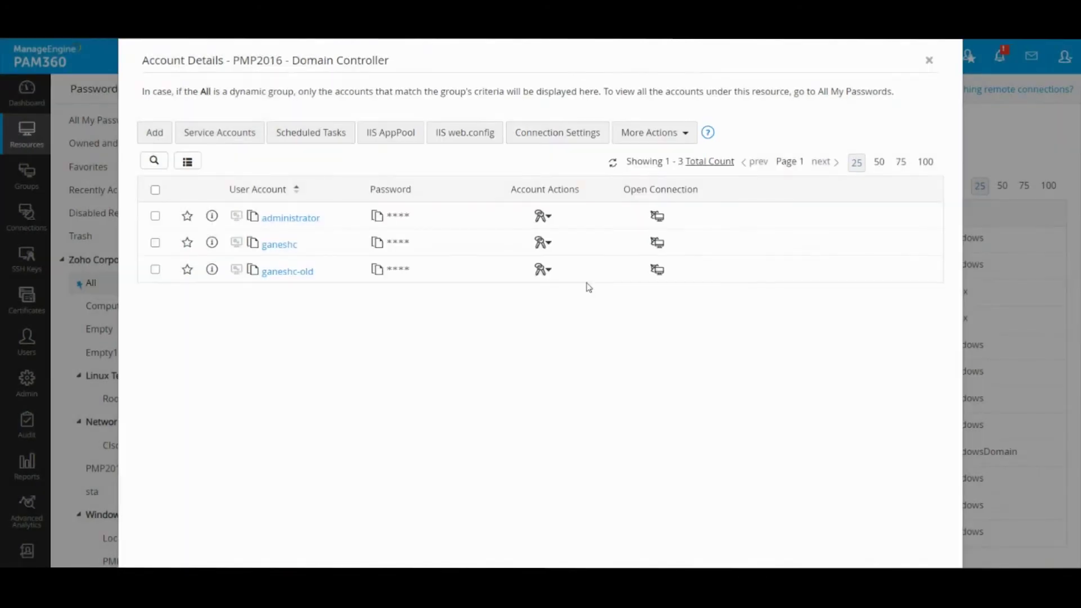
pyautogui.click(929, 60)
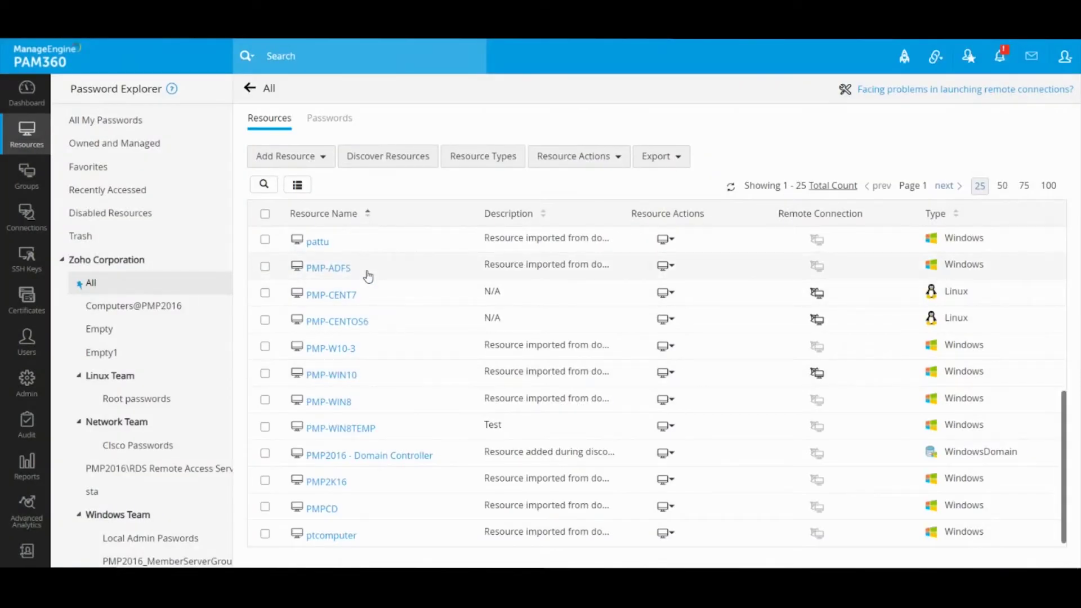
# Open ABCServer1's remote password reset form with SSH port 22 and Guest as login account
pyautogui.scroll(5, 368, 276)
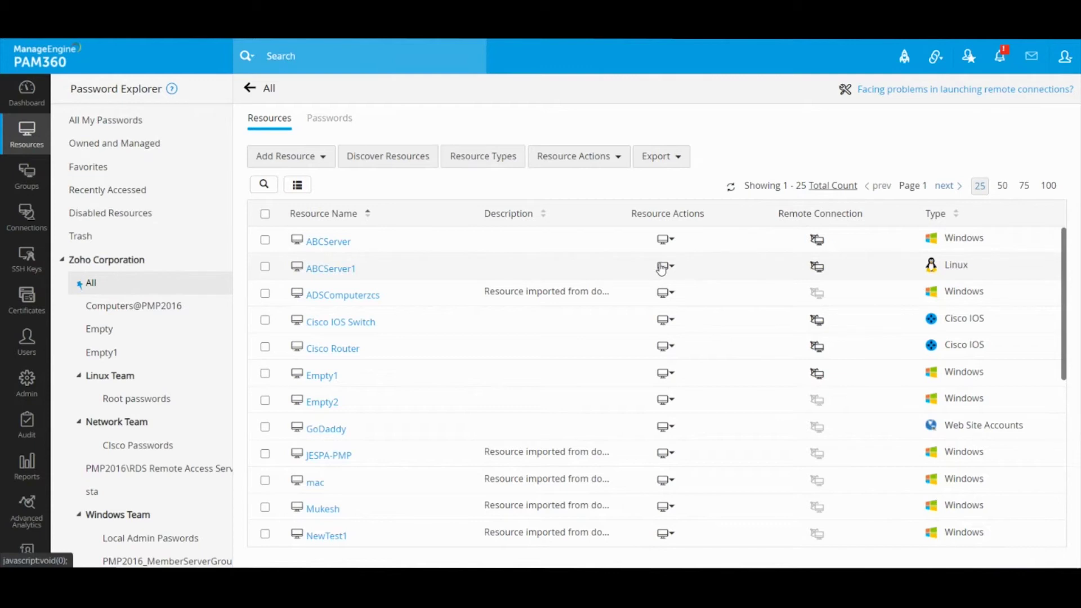
pyautogui.click(664, 267)
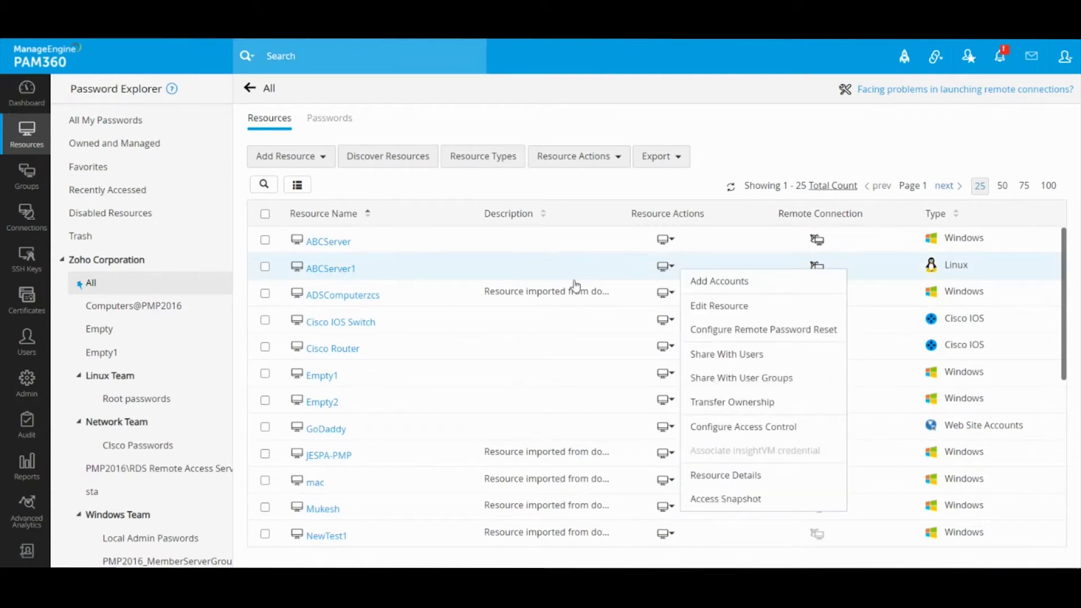
pyautogui.click(727, 329)
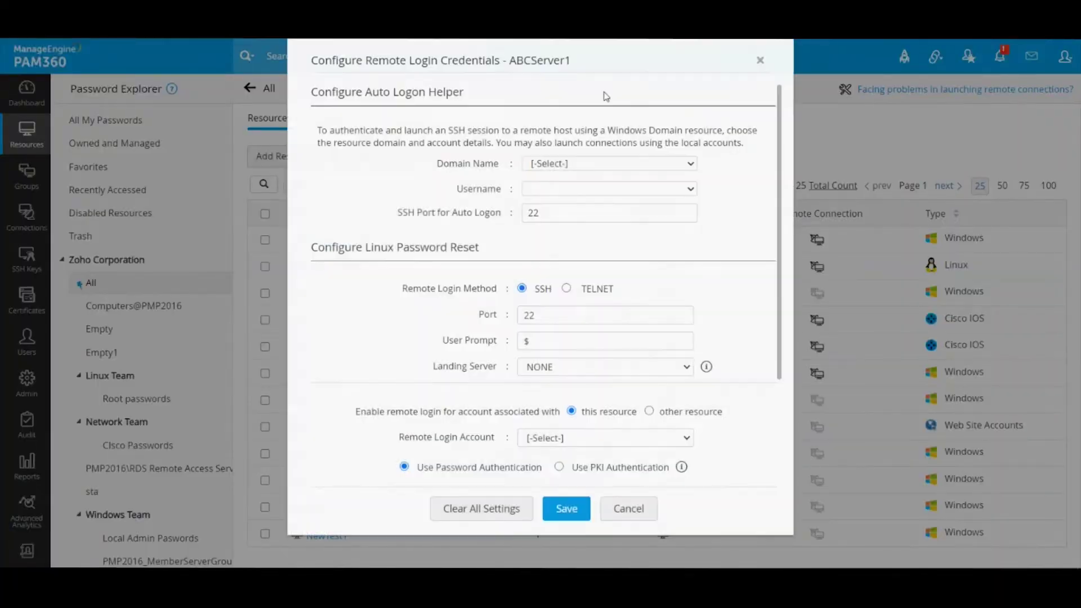
pyautogui.scroll(-3, 736, 189)
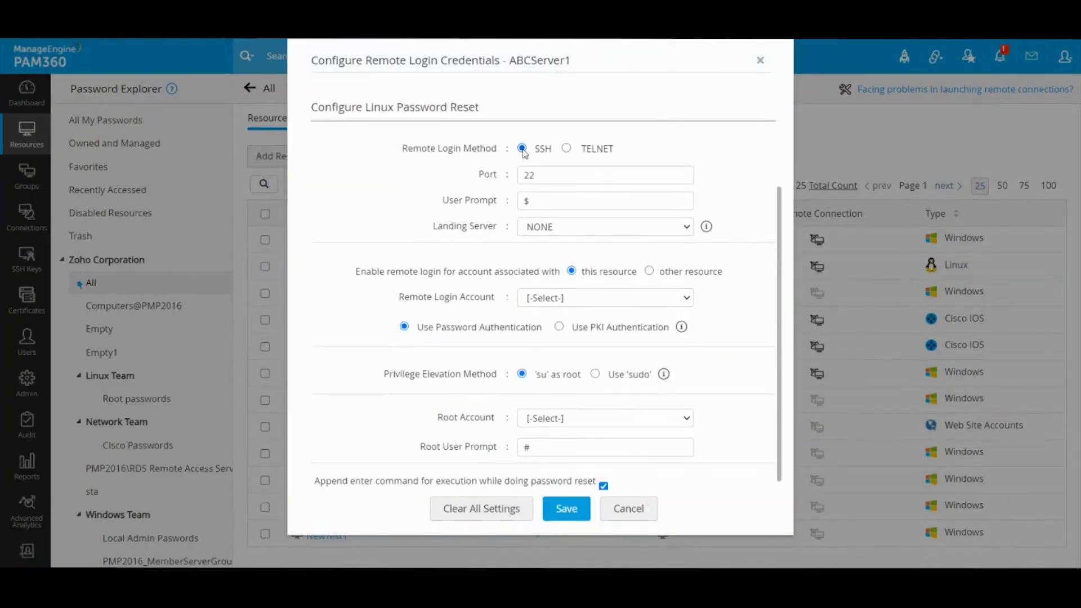
pyautogui.moveTo(561, 173); pyautogui.dragTo(468, 179)
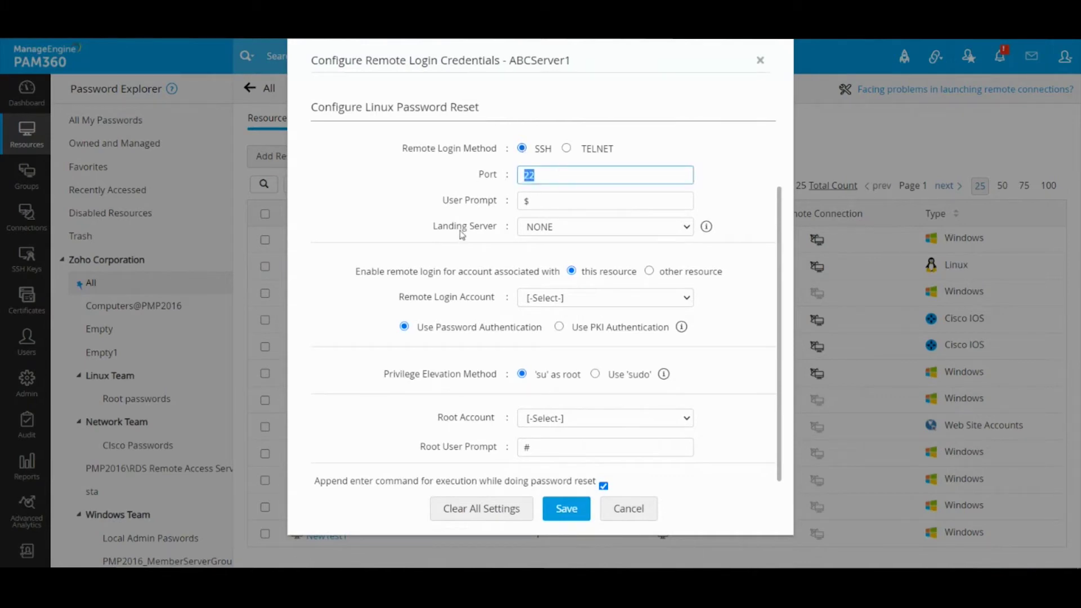
pyautogui.click(550, 302)
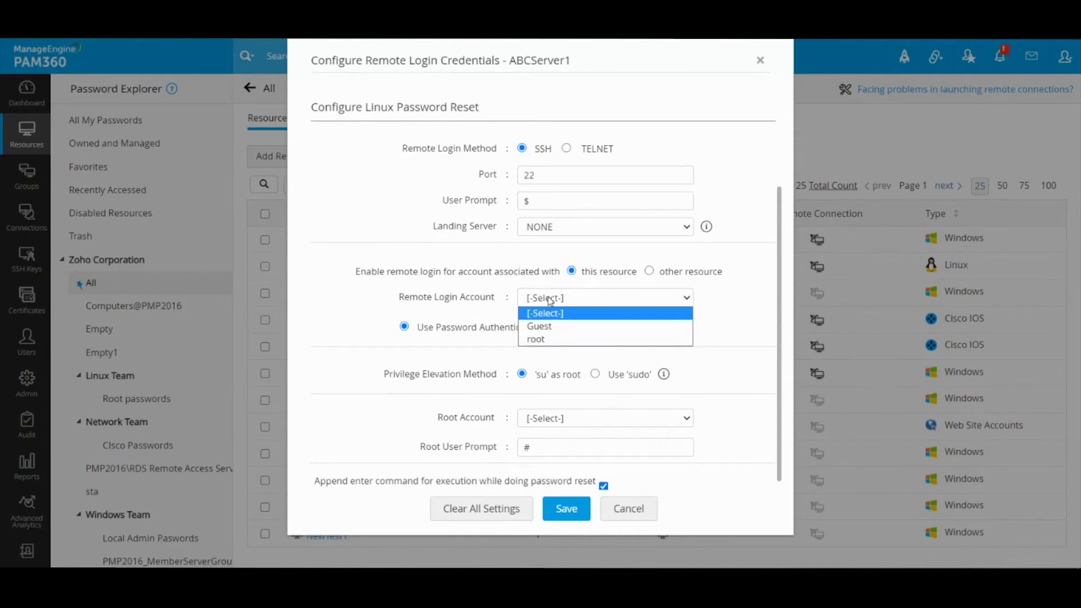
pyautogui.click(557, 327)
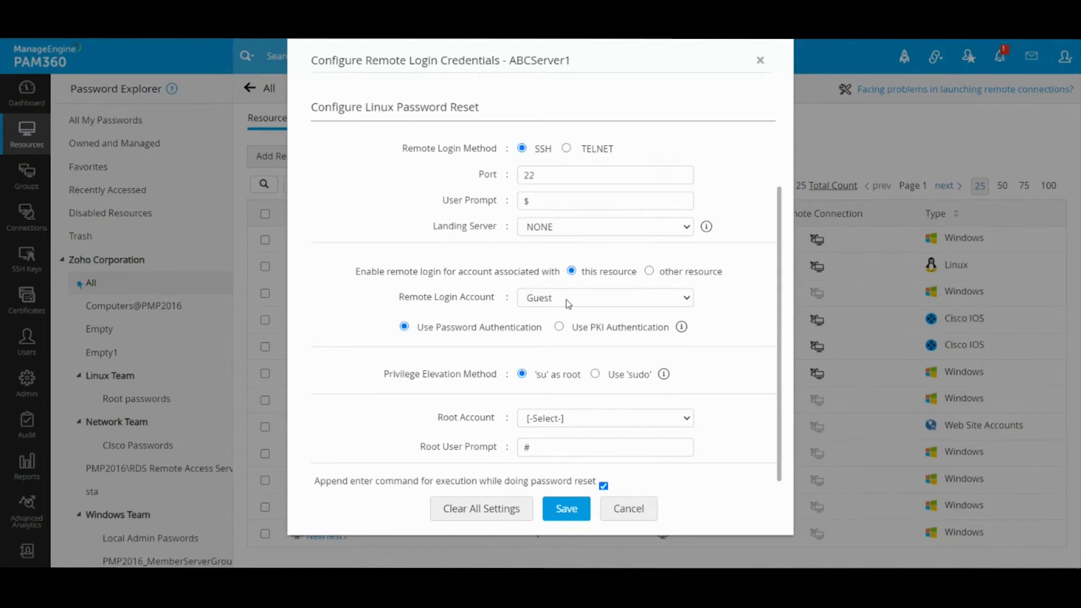
# Pick root as the root account and 'su' as root elevation, then cancel without saving
pyautogui.scroll(-1, 567, 304)
pyautogui.click(556, 409)
pyautogui.click(552, 447)
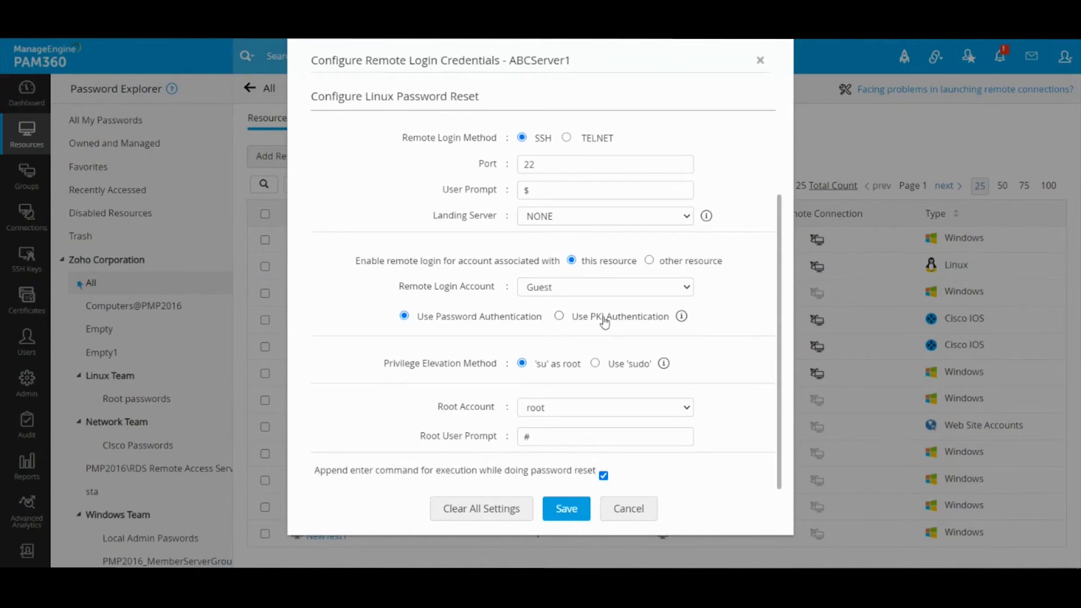
pyautogui.click(618, 366)
pyautogui.click(561, 286)
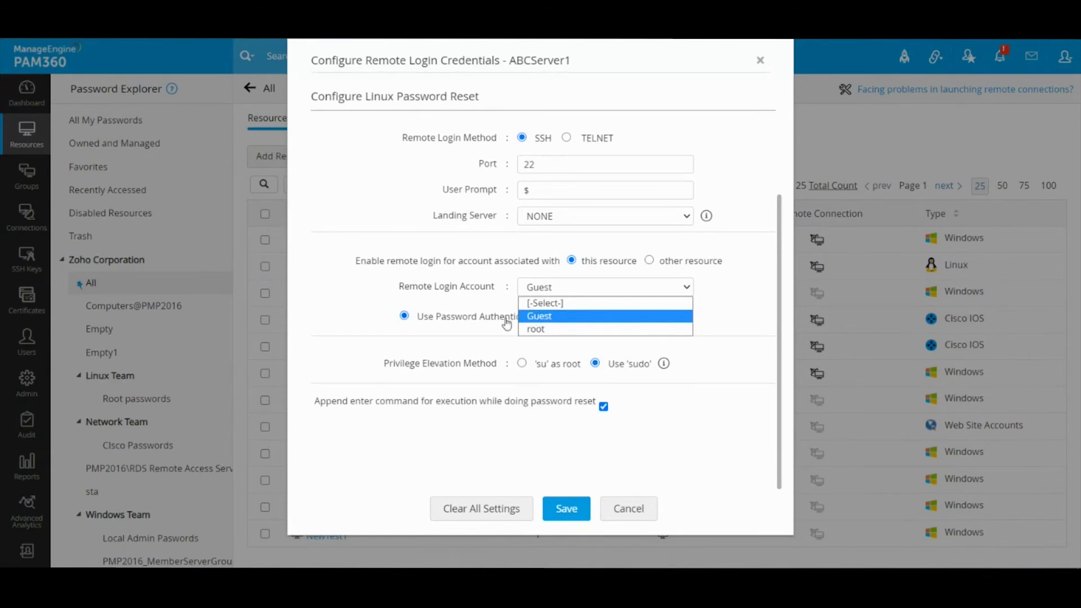
pyautogui.click(551, 186)
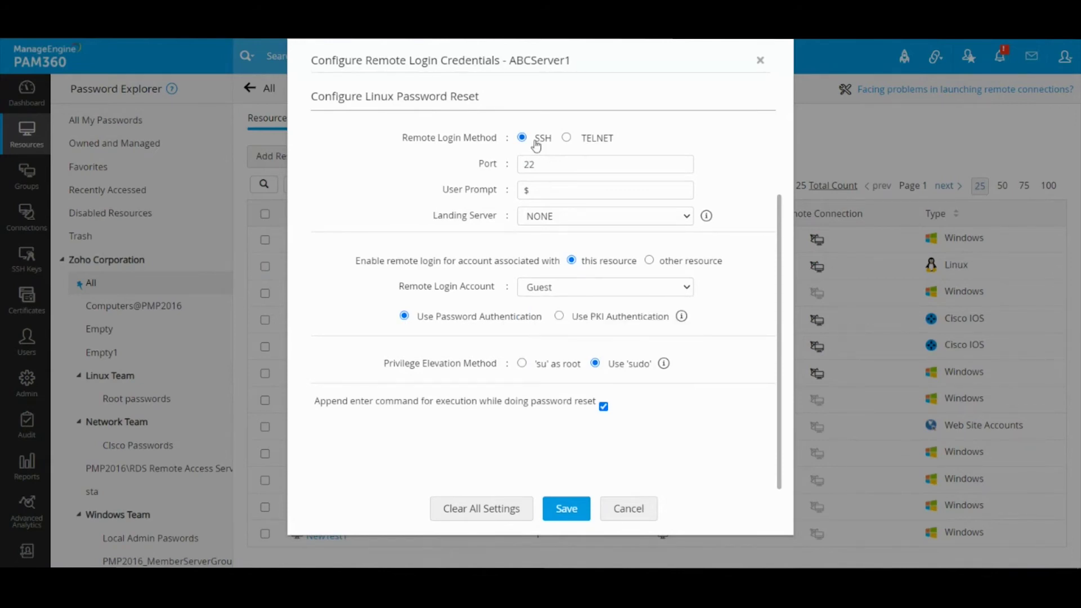
pyautogui.moveTo(549, 166); pyautogui.dragTo(469, 167)
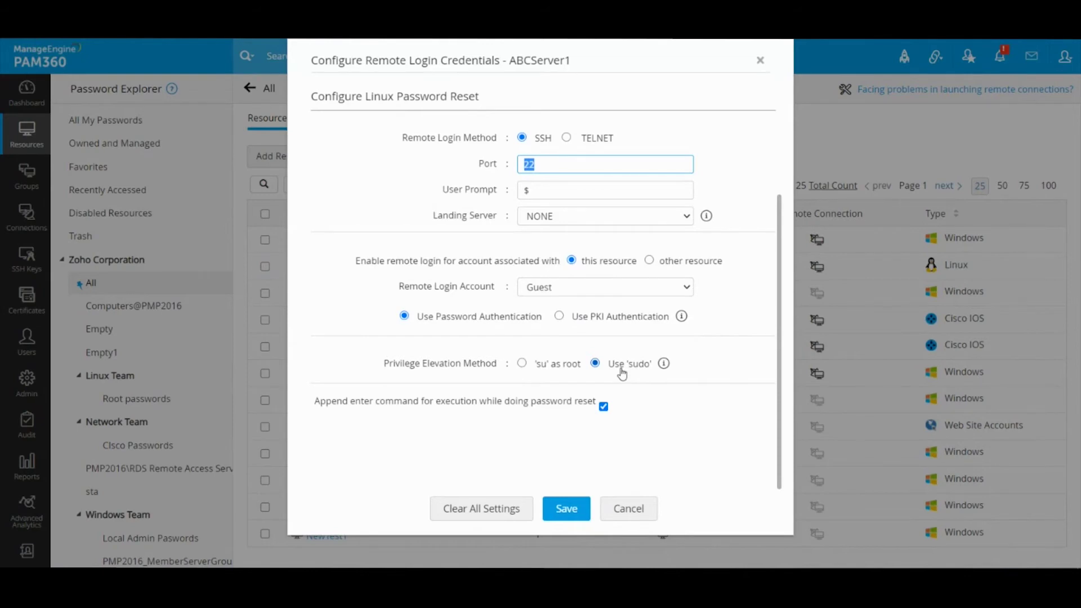
pyautogui.click(562, 368)
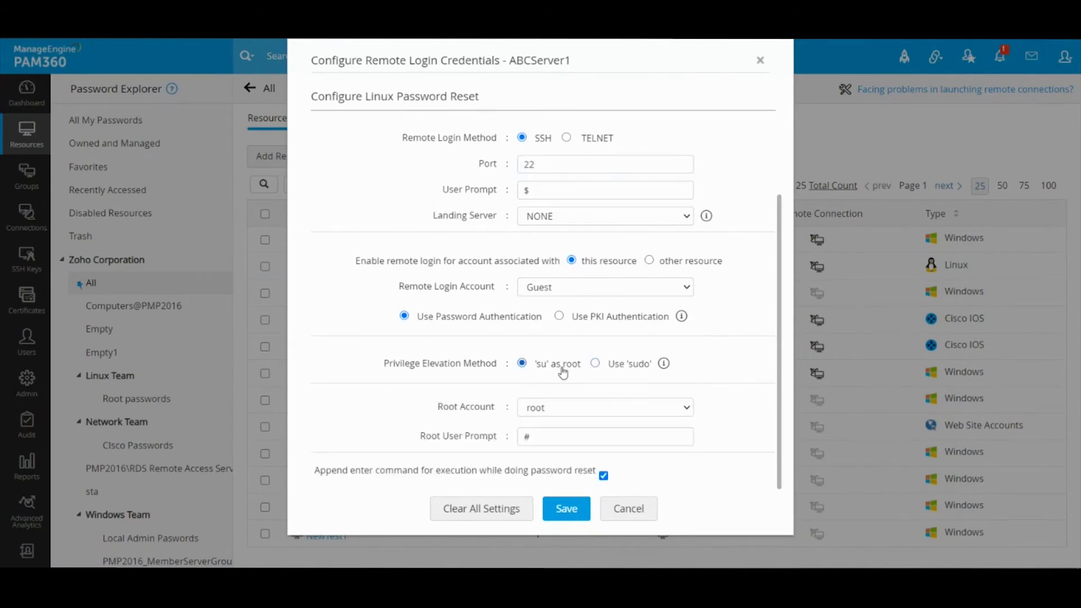
pyautogui.click(629, 510)
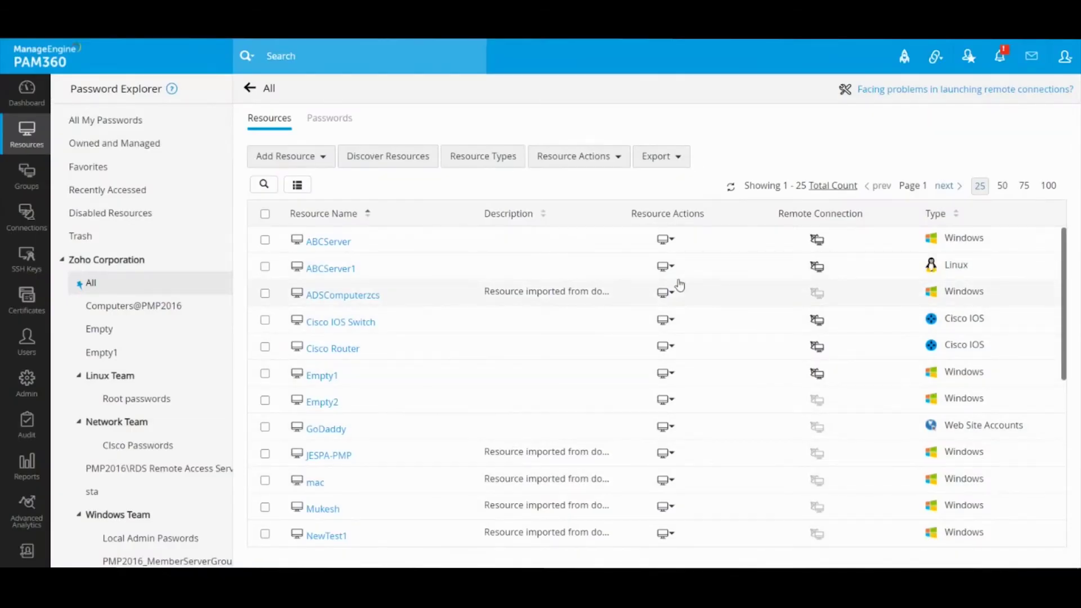
pyautogui.click(665, 295)
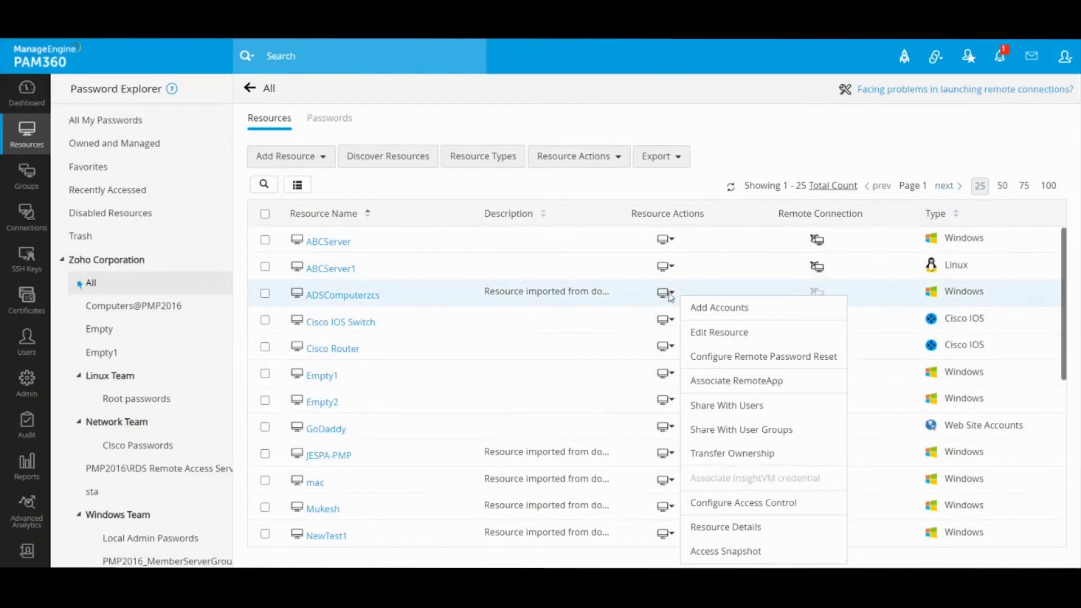
pyautogui.click(748, 357)
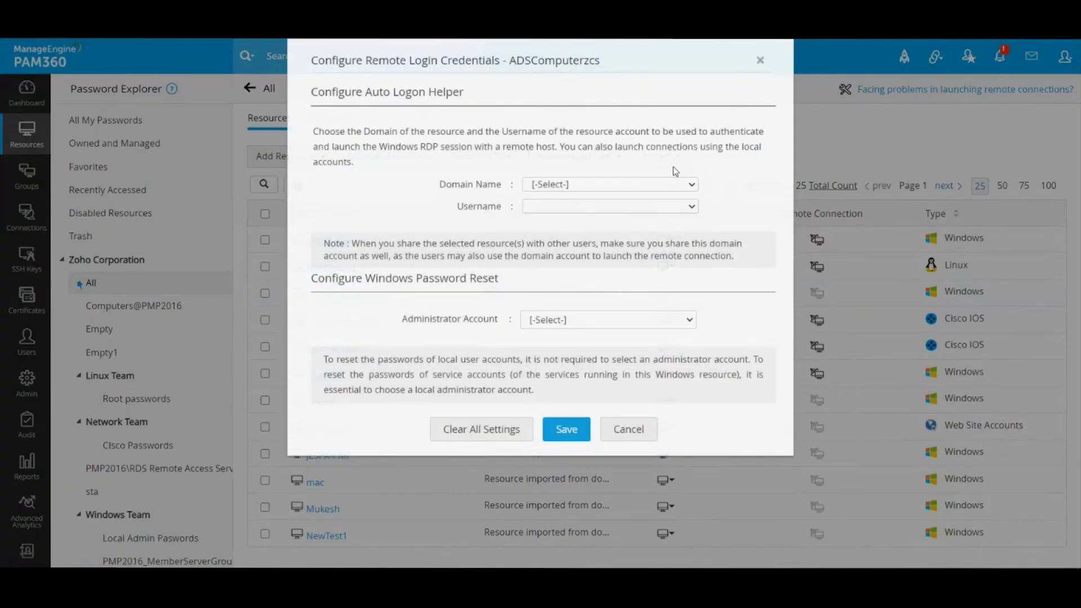
pyautogui.click(630, 428)
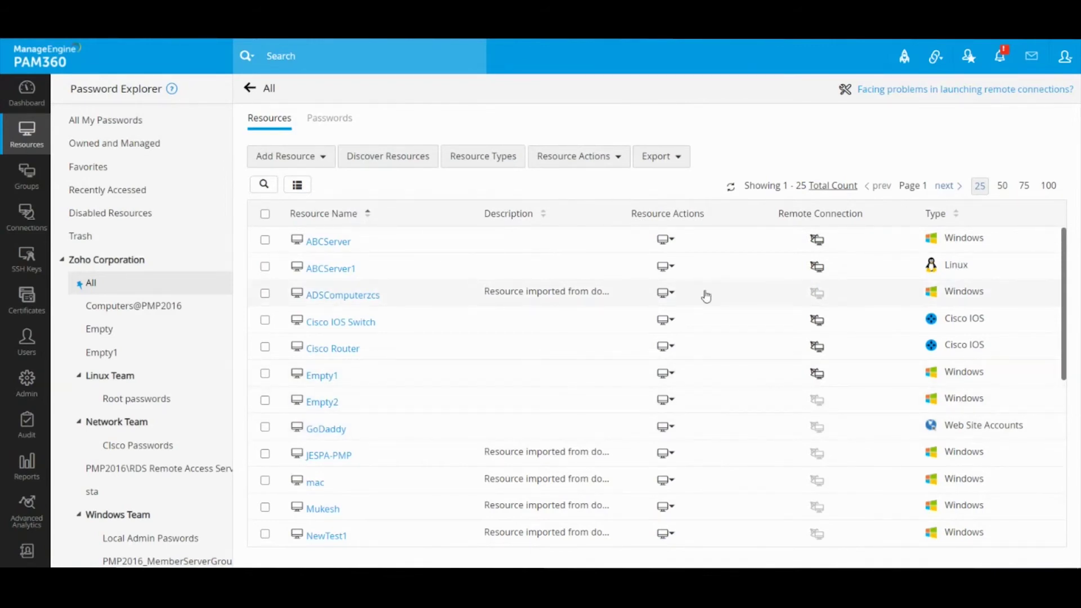
pyautogui.click(666, 267)
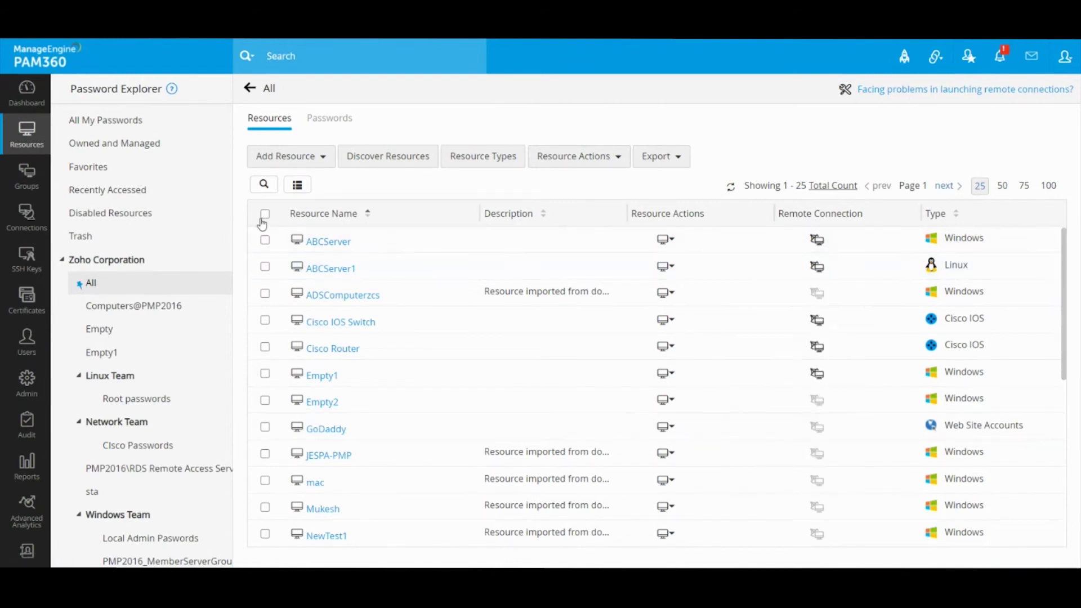
# Select all resources, open bulk Remote Password Reset configuration, and switch to the Linux form
pyautogui.click(264, 215)
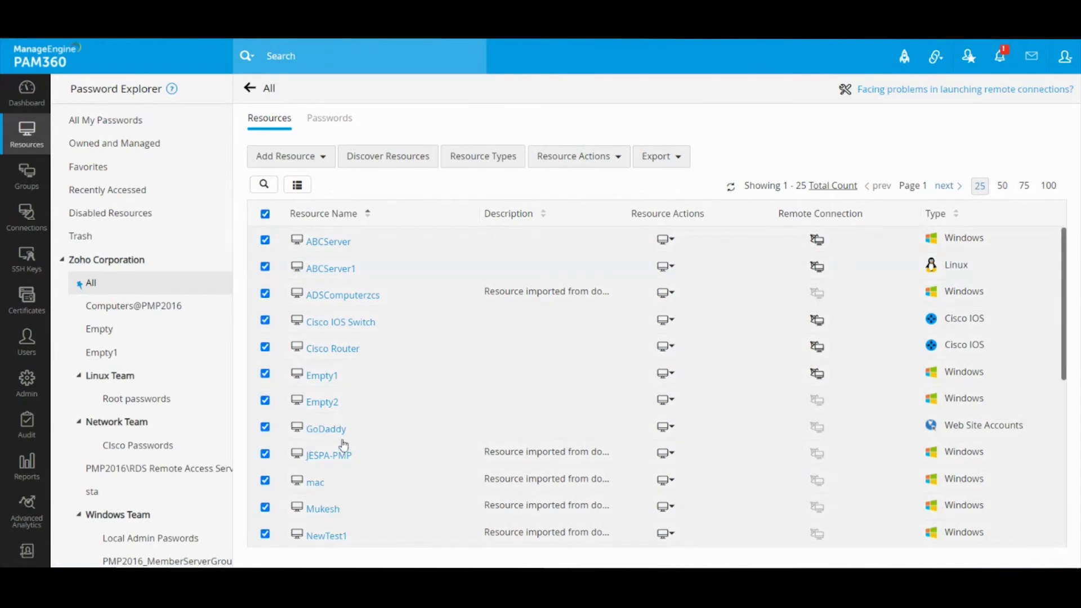
pyautogui.click(581, 159)
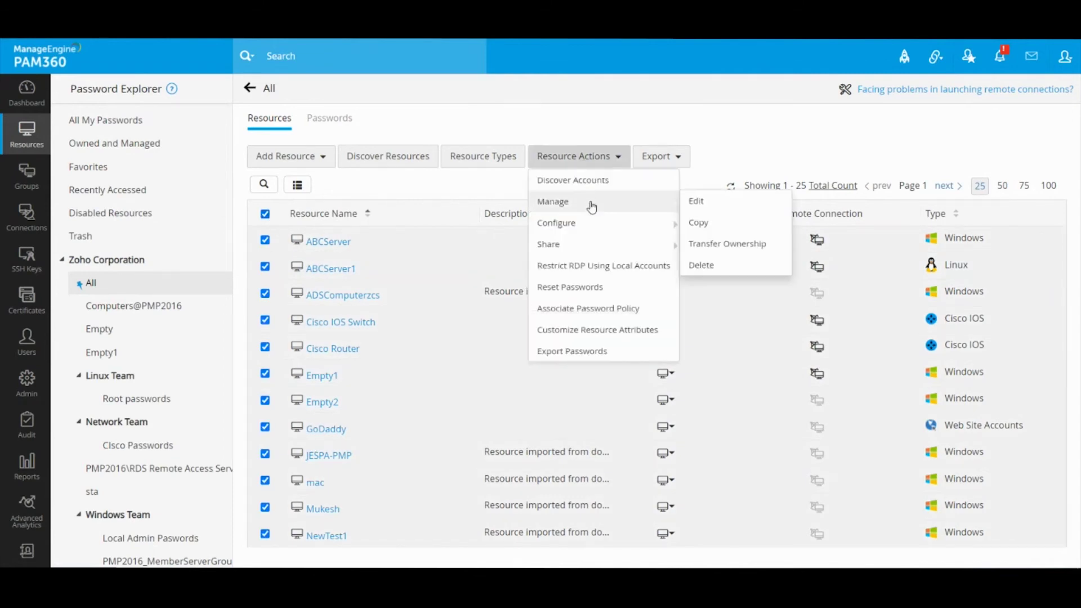
pyautogui.moveTo(592, 219)
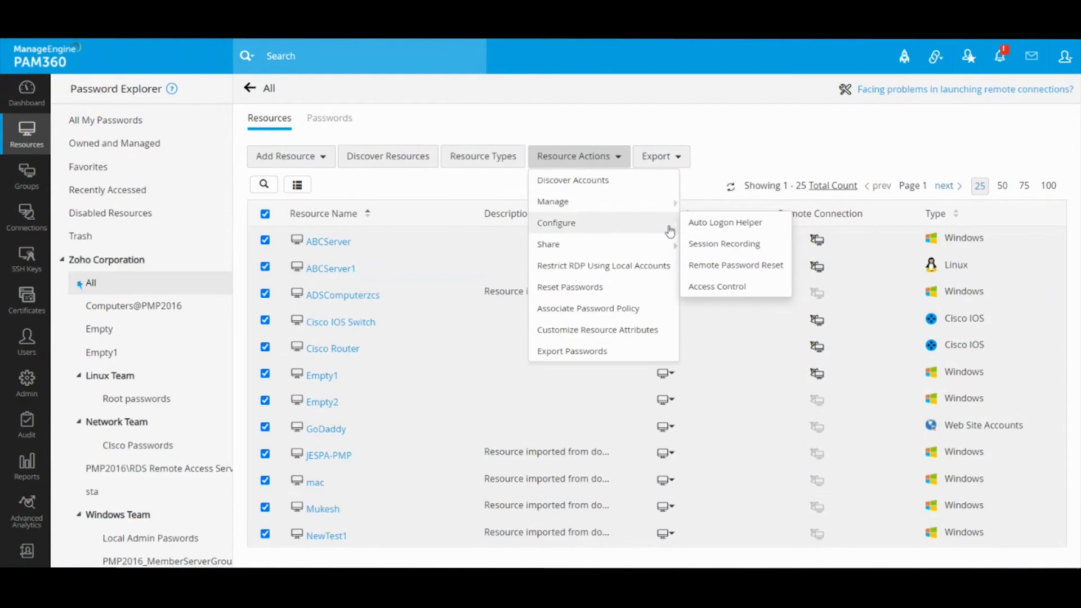
pyautogui.click(734, 264)
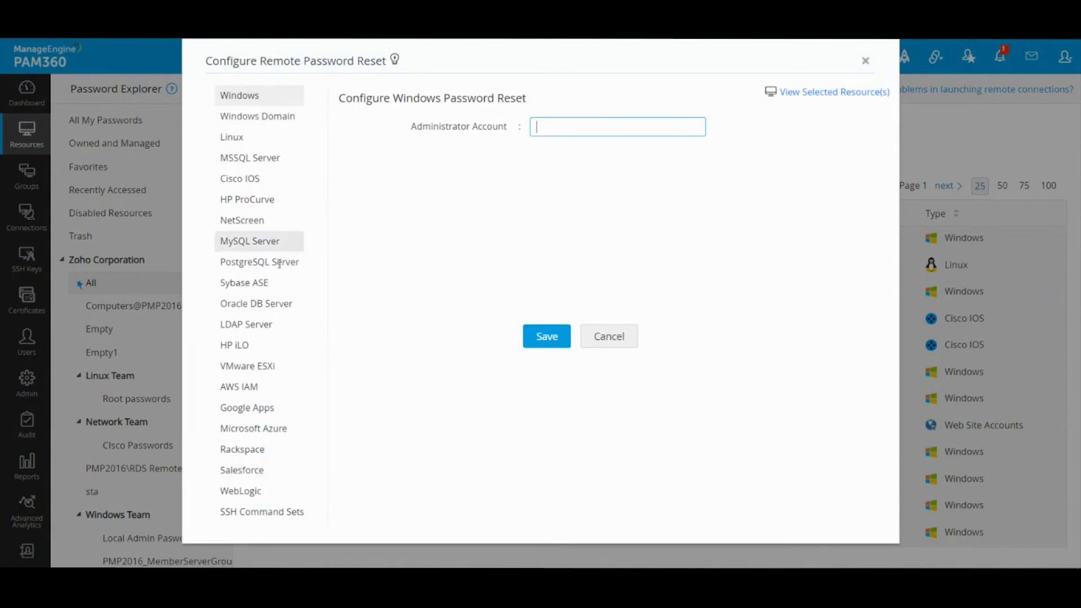
pyautogui.click(238, 140)
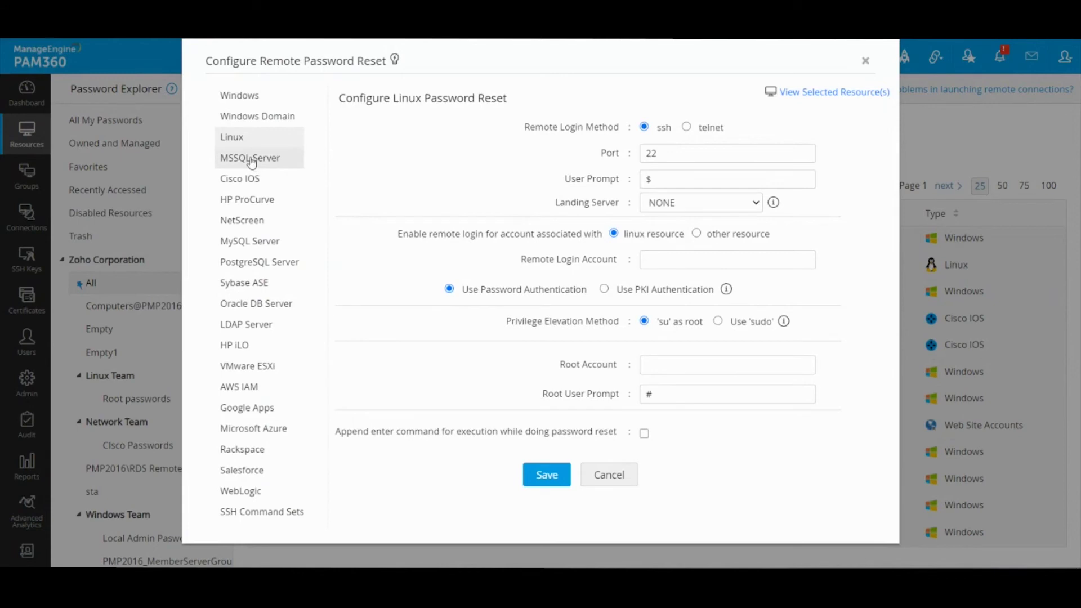
# Show the Cisco IOS form and set the remote login account to admin
pyautogui.click(242, 180)
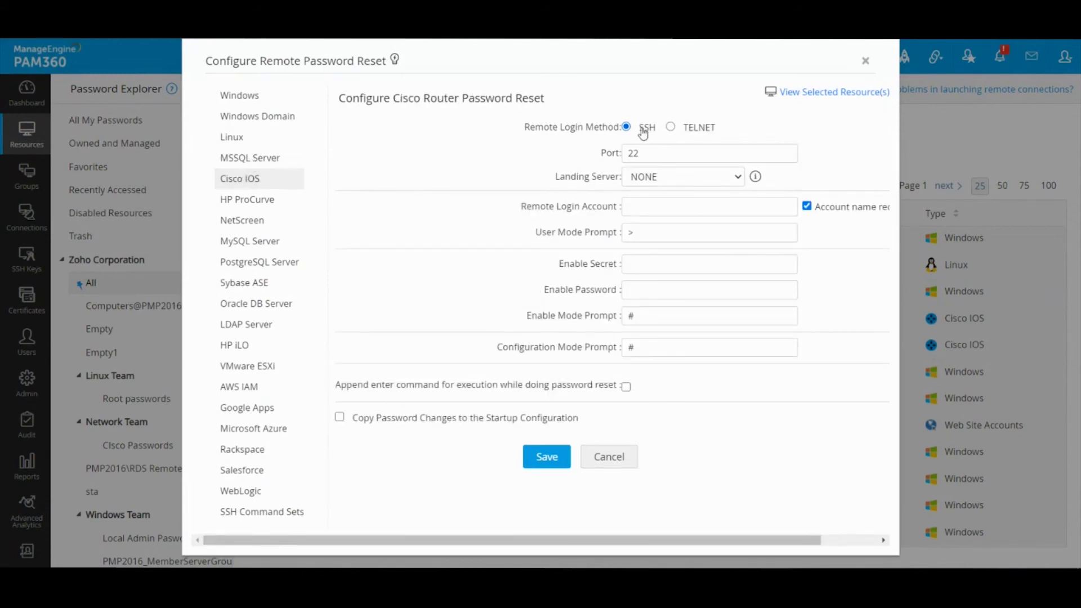
pyautogui.click(693, 209)
pyautogui.write('admin')
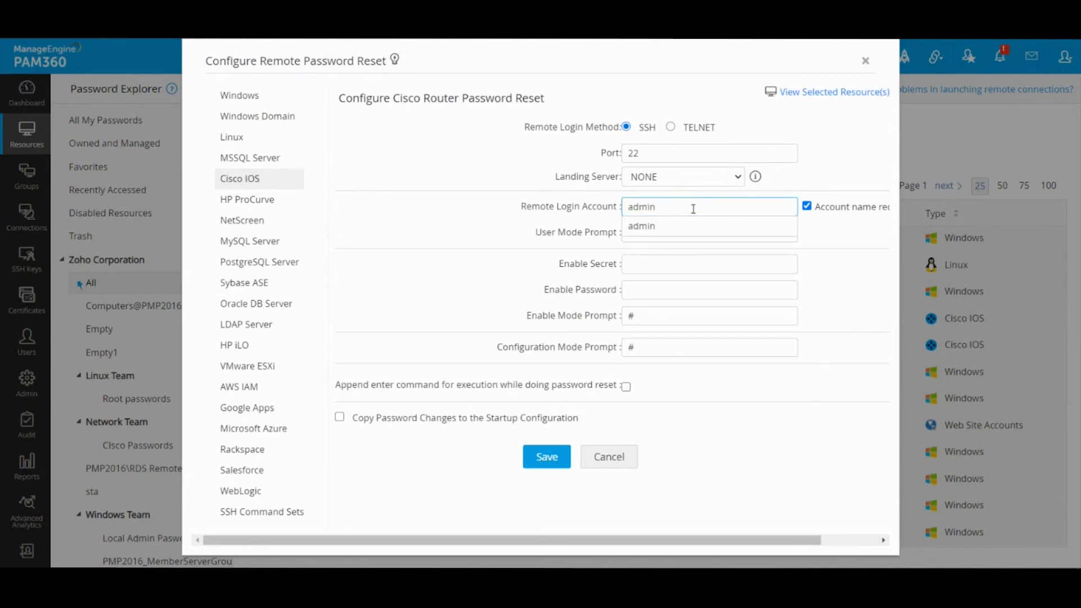
pyautogui.click(695, 228)
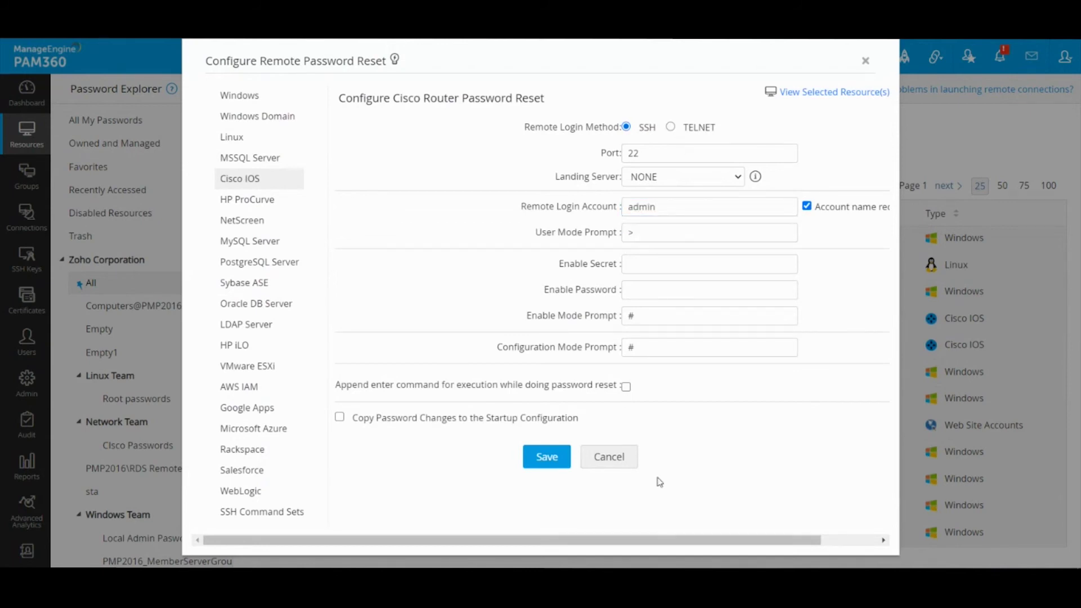
pyautogui.moveTo(648, 542); pyautogui.dragTo(703, 542)
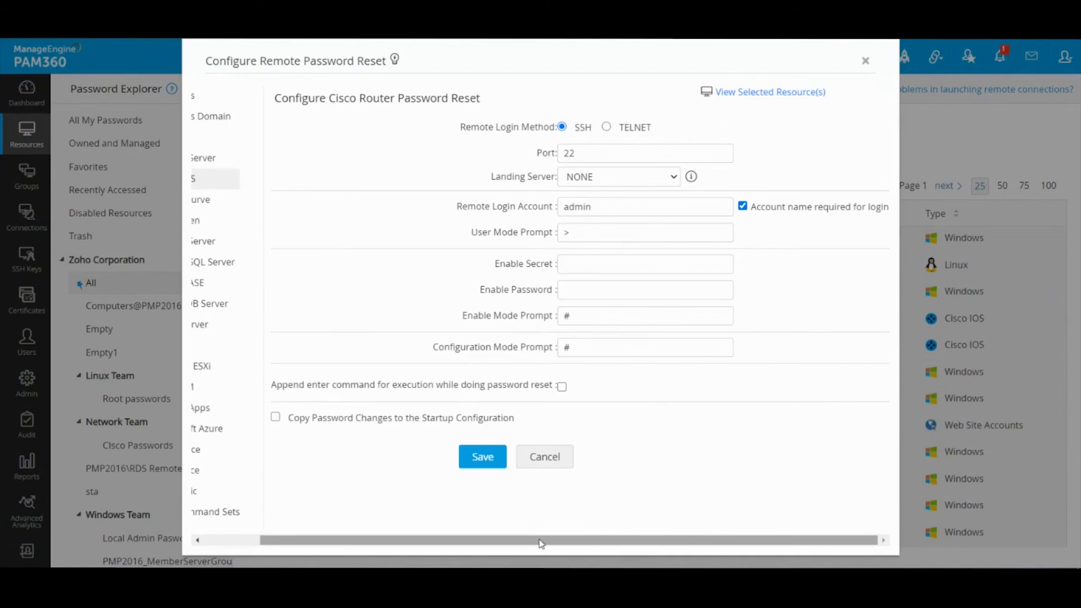
pyautogui.moveTo(540, 542); pyautogui.dragTo(484, 542)
# Set the user mode prompt to '>' and fill in the enable password
pyautogui.doubleClick(647, 239)
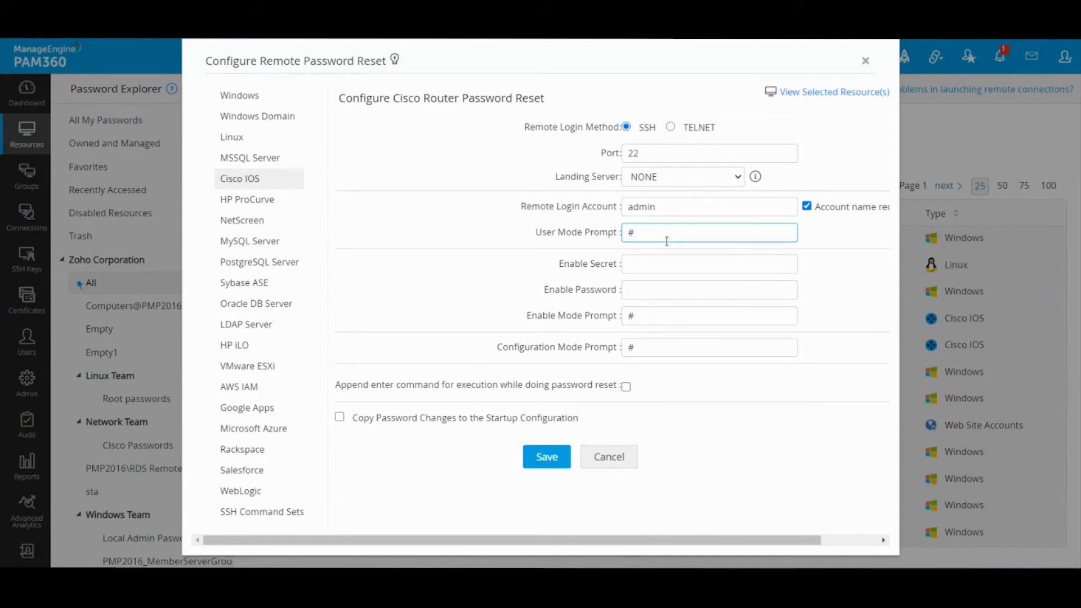
pyautogui.moveTo(653, 232); pyautogui.dragTo(604, 233)
pyautogui.write('>')
pyautogui.click(651, 292)
pyautogui.write('en')
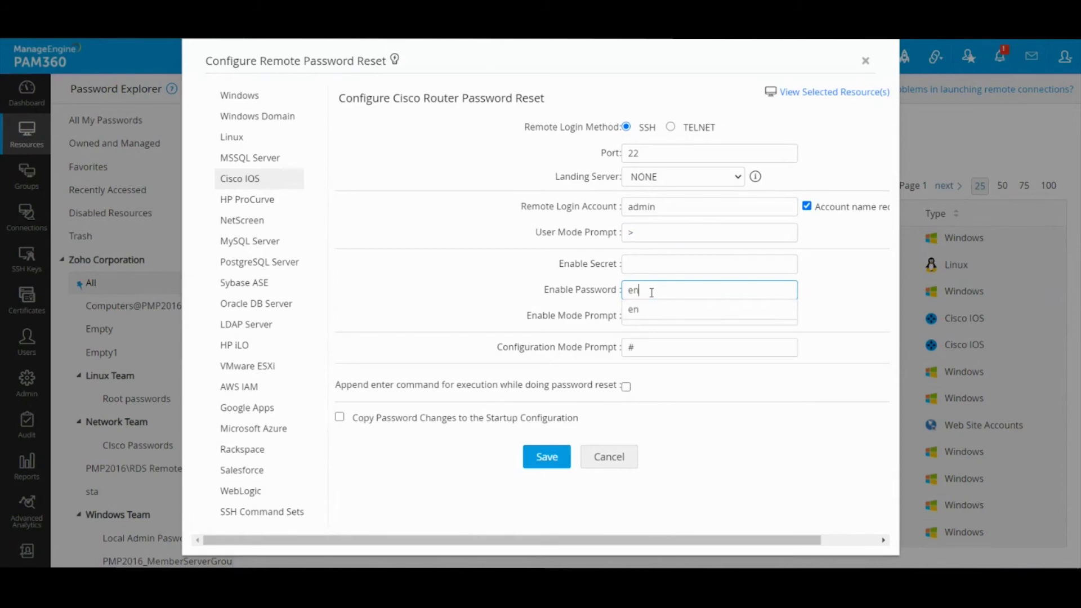
pyautogui.click(651, 310)
pyautogui.moveTo(640, 291); pyautogui.dragTo(600, 296)
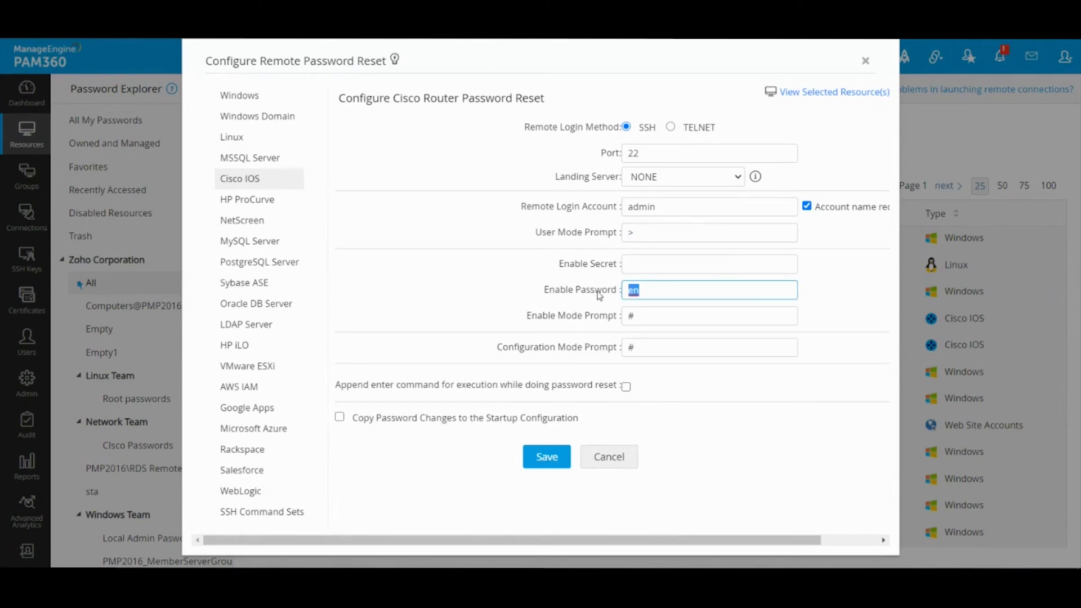
pyautogui.moveTo(648, 315); pyautogui.dragTo(612, 318)
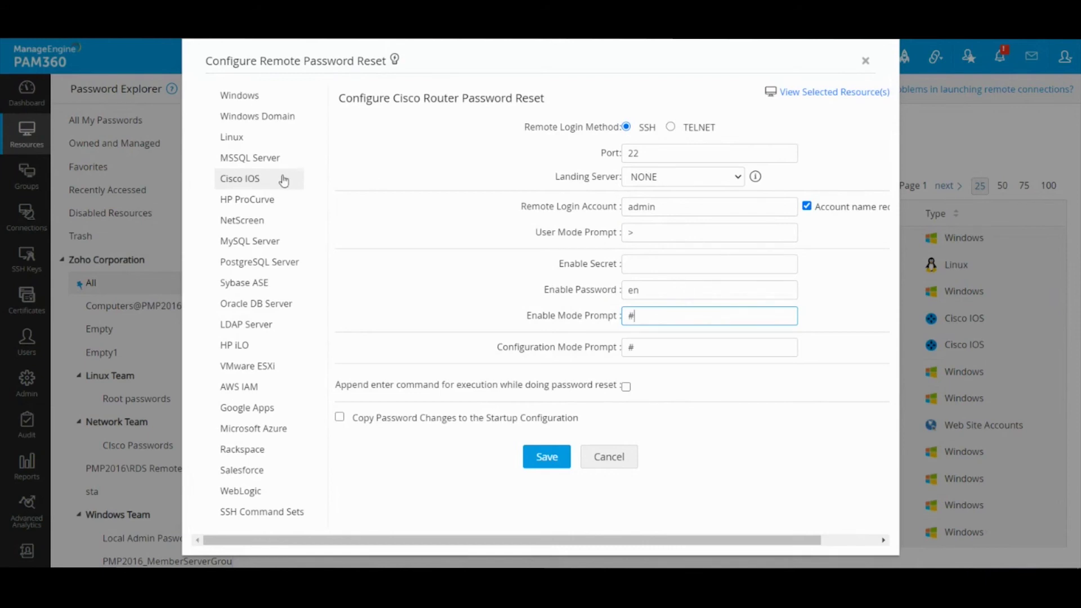
# Set the MySQL Server root account name to root, then view the Sybase ASE and Oracle DB Server forms
pyautogui.click(248, 240)
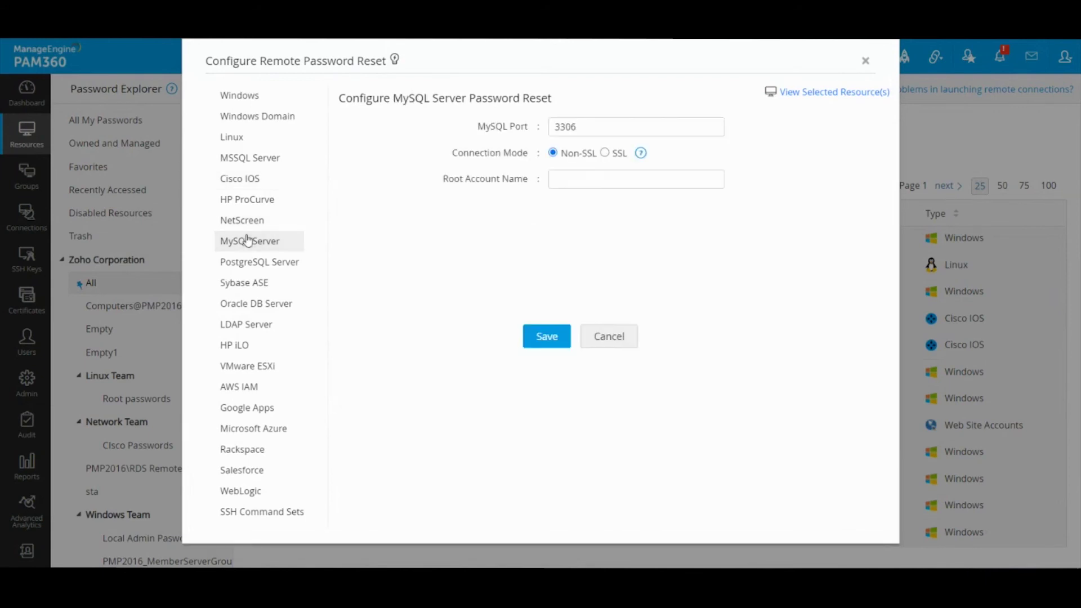
pyautogui.doubleClick(587, 125)
pyautogui.click(568, 179)
pyautogui.write('root')
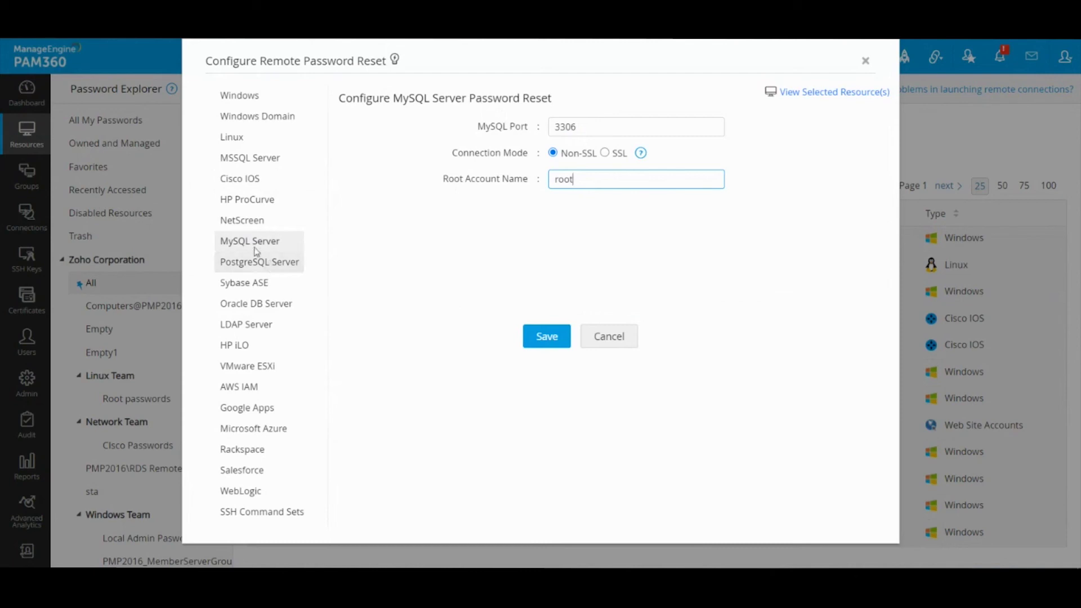
pyautogui.click(258, 283)
pyautogui.click(258, 304)
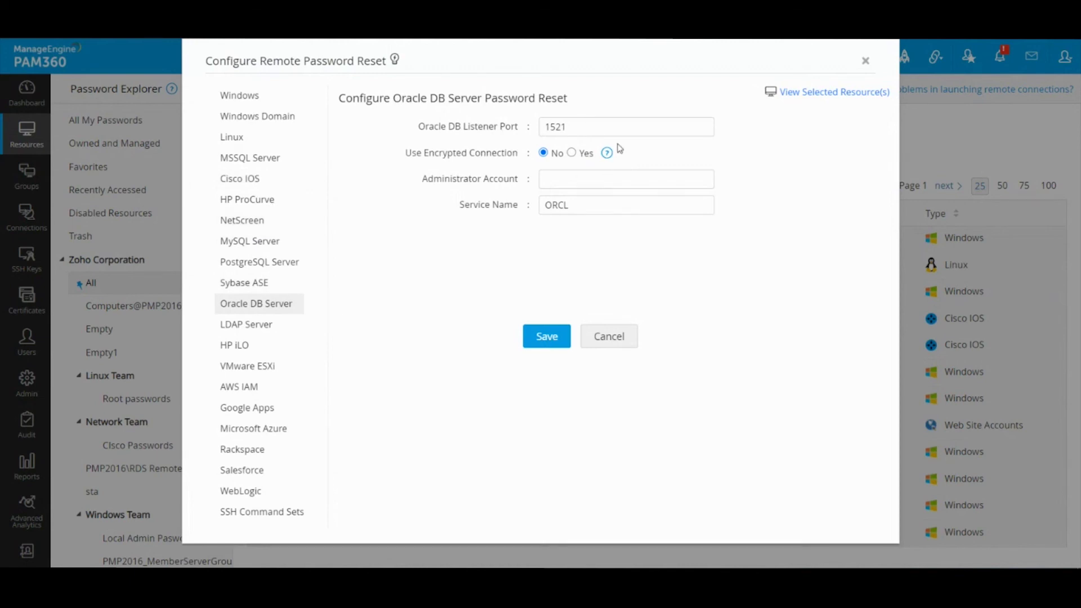
# Review LDAP, HP iLO, ESXi, AWS IAM, Azure and Salesforce forms, then cancel and deselect everything
pyautogui.click(269, 331)
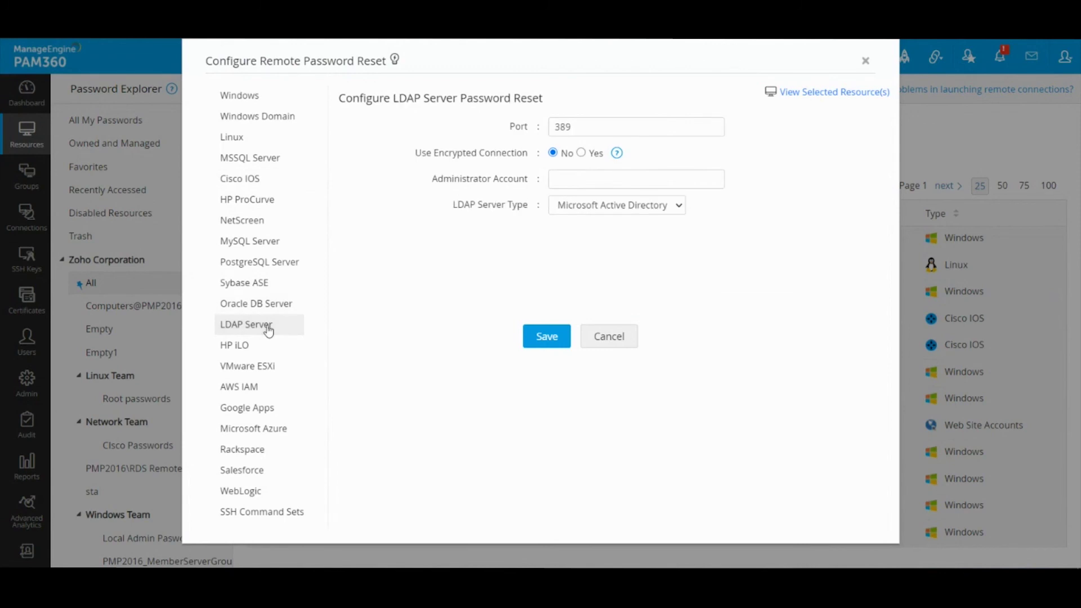
pyautogui.click(256, 345)
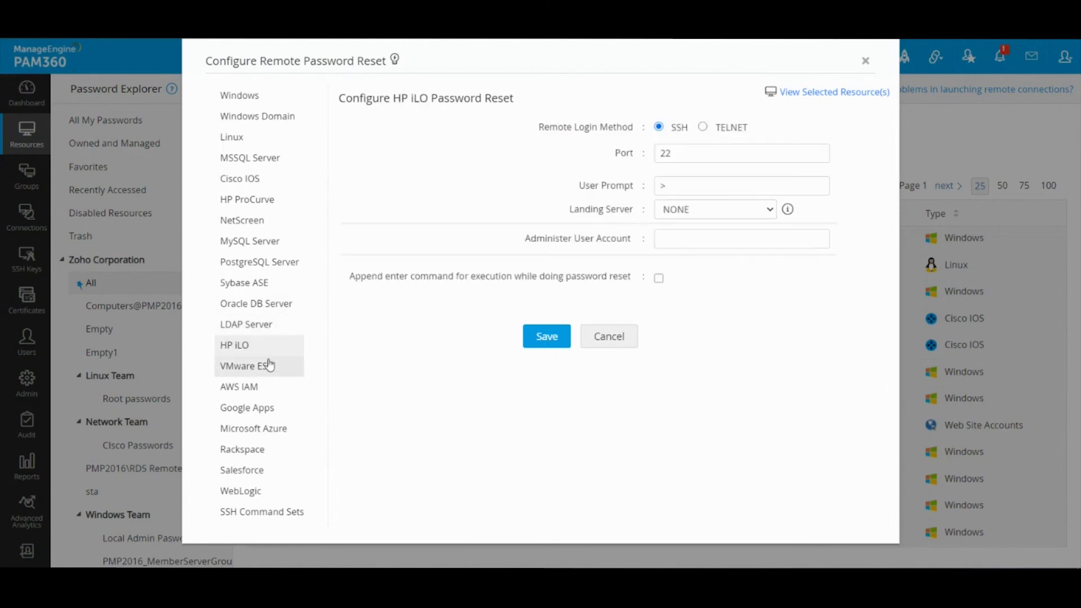
pyautogui.click(269, 366)
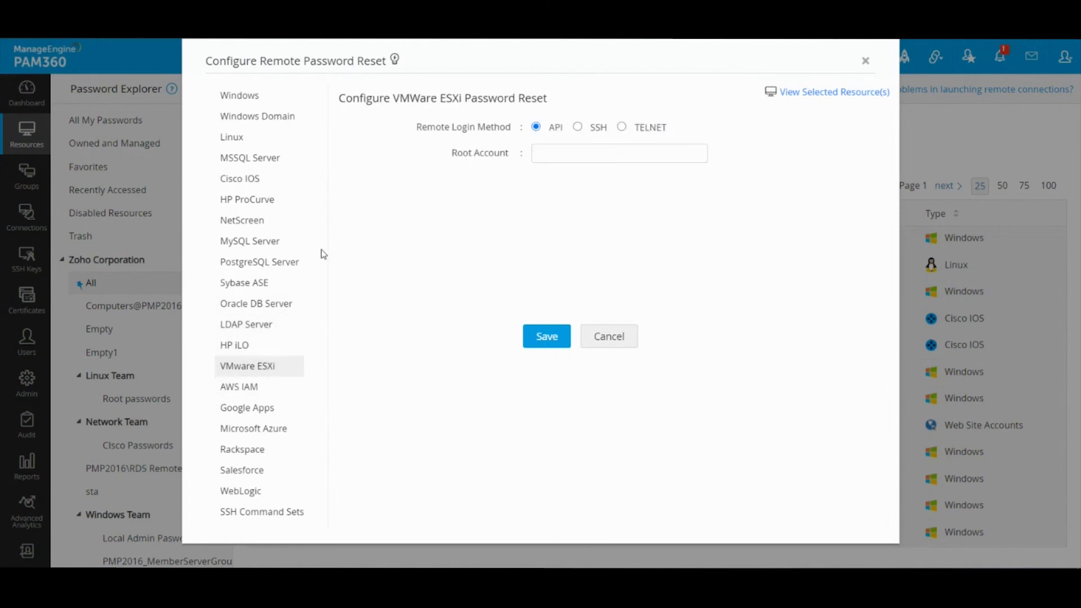
pyautogui.click(258, 391)
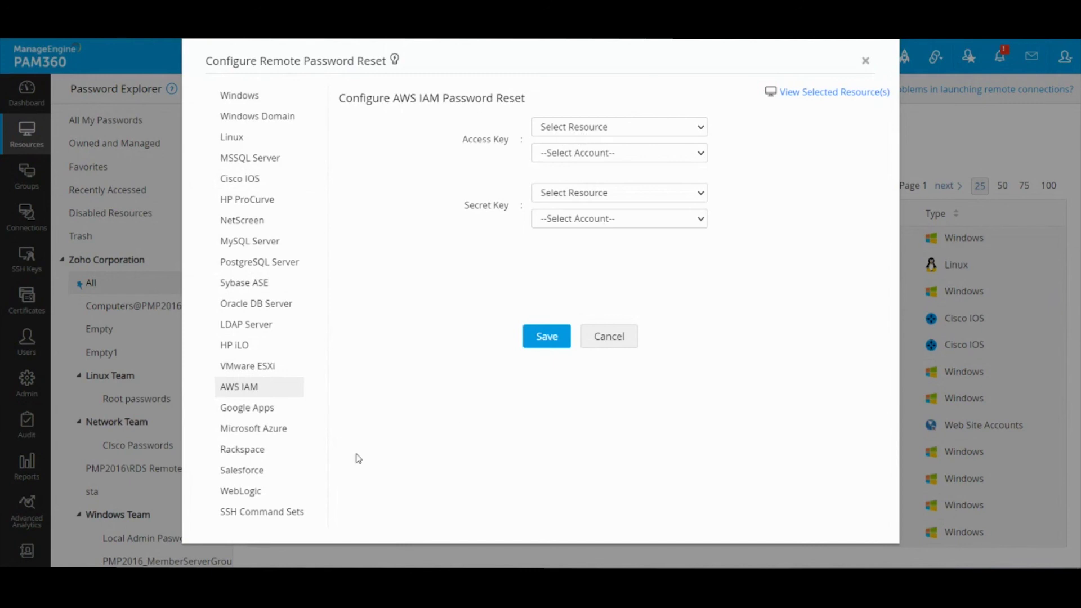
pyautogui.click(254, 431)
pyautogui.click(582, 134)
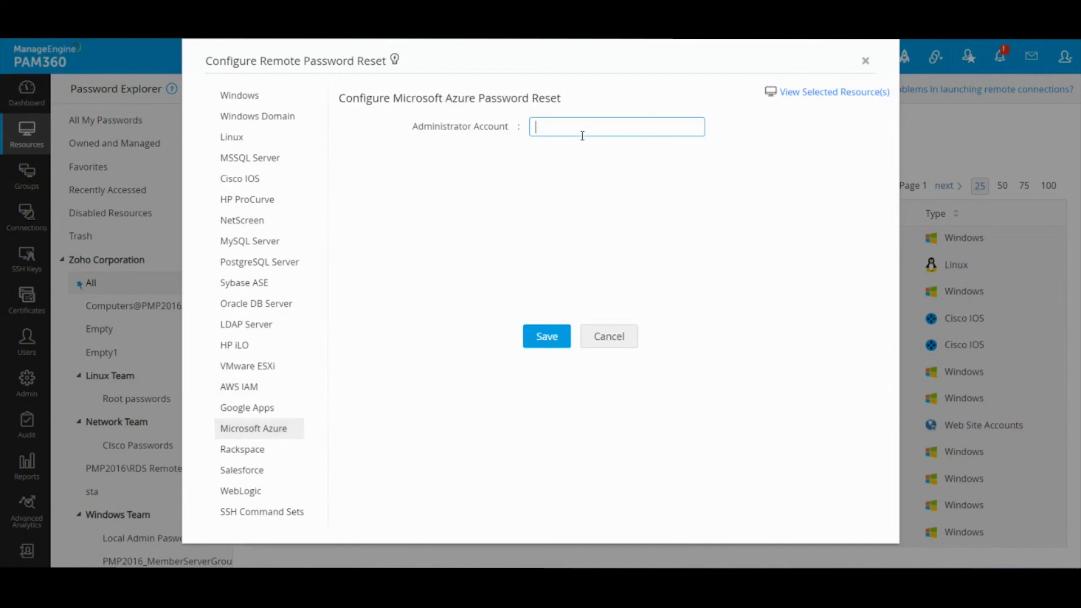
pyautogui.click(245, 471)
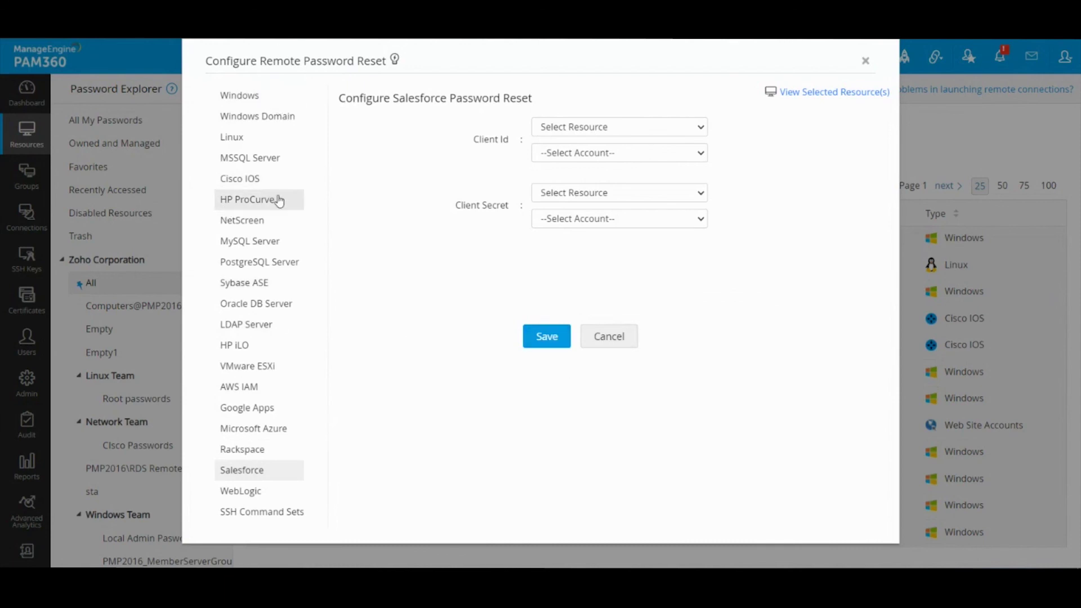
pyautogui.click(604, 341)
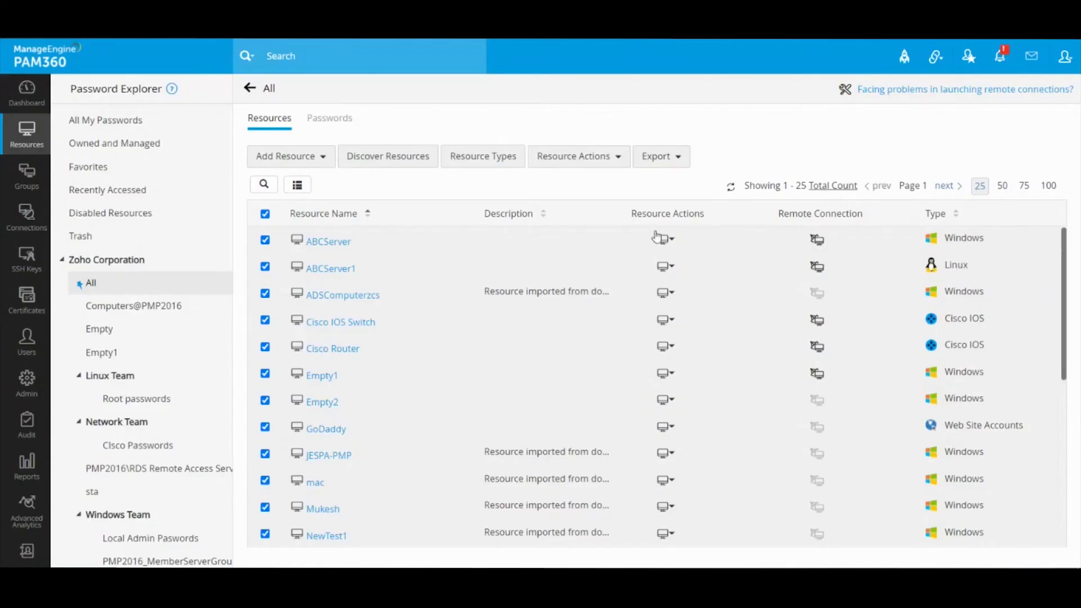
pyautogui.click(265, 215)
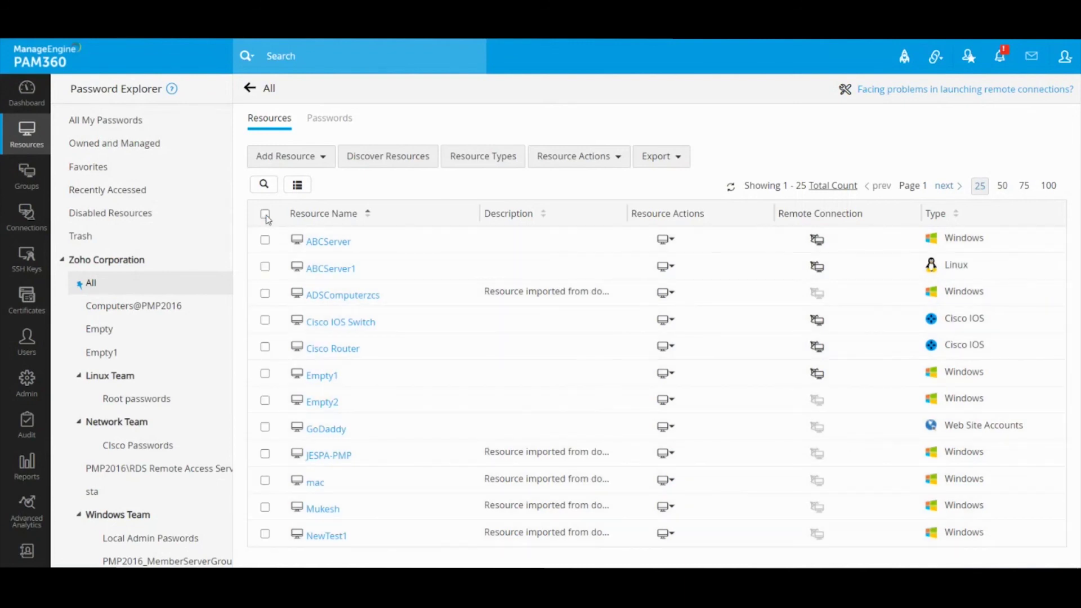